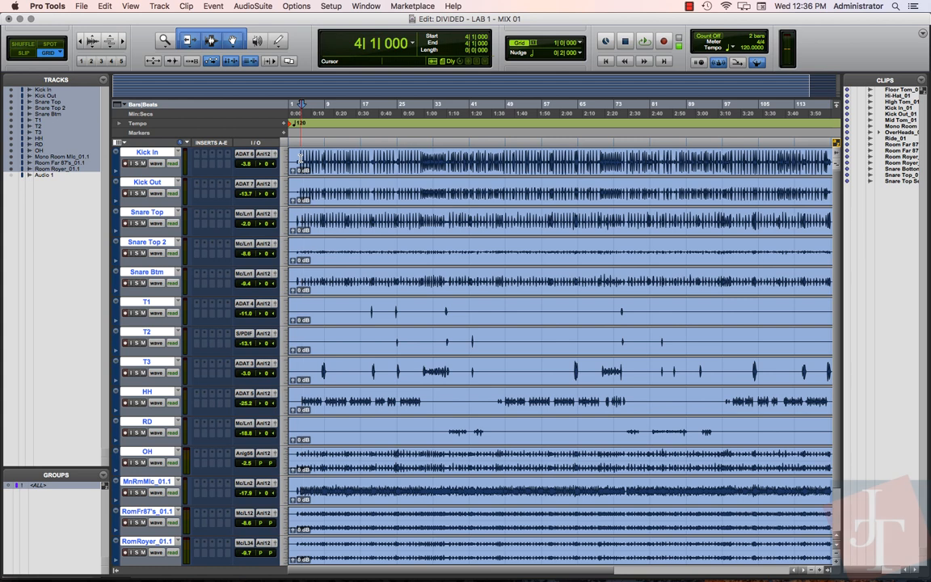
# Play back the drum recording from bar 4 and stop it after a short passage.
pyautogui.press('Return')
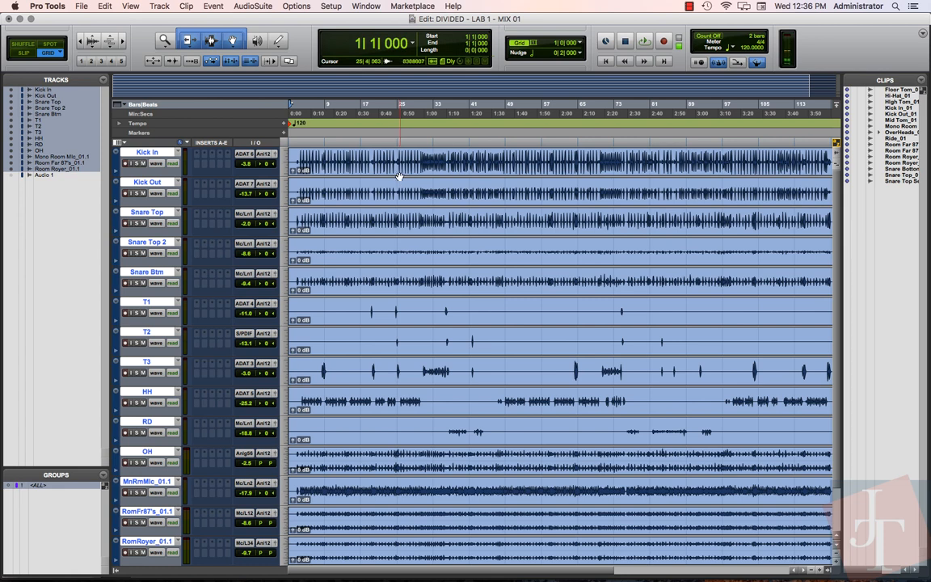
pyautogui.click(300, 156)
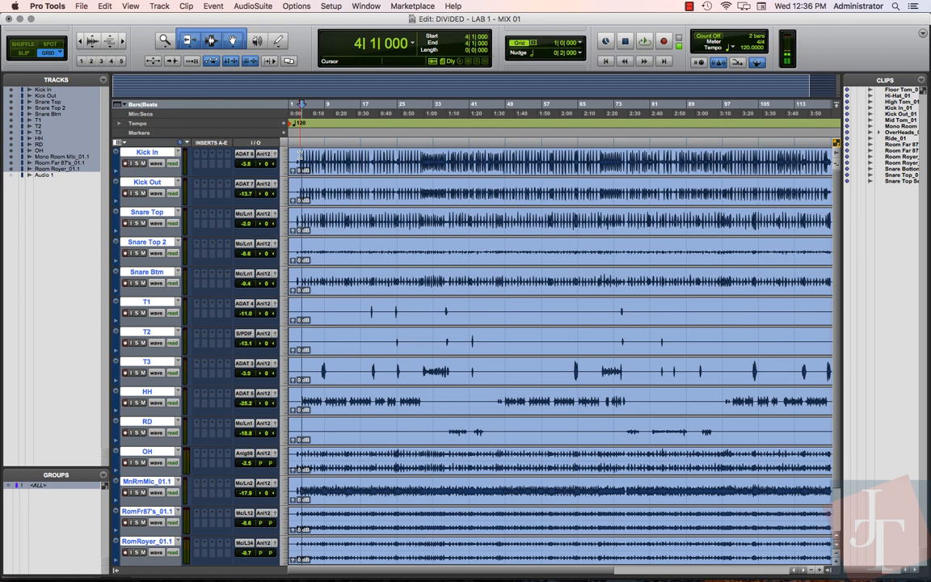
pyautogui.press('space')
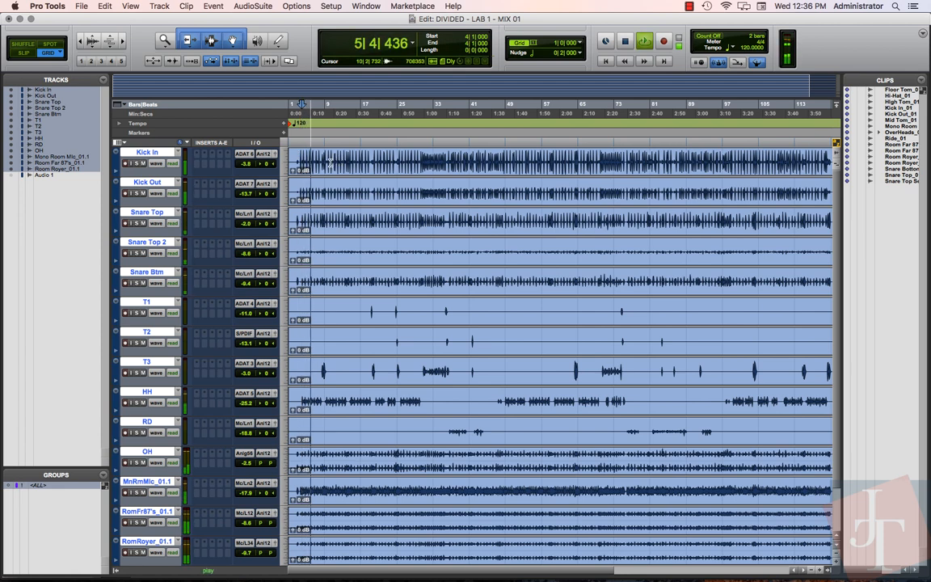
pyautogui.press('space')
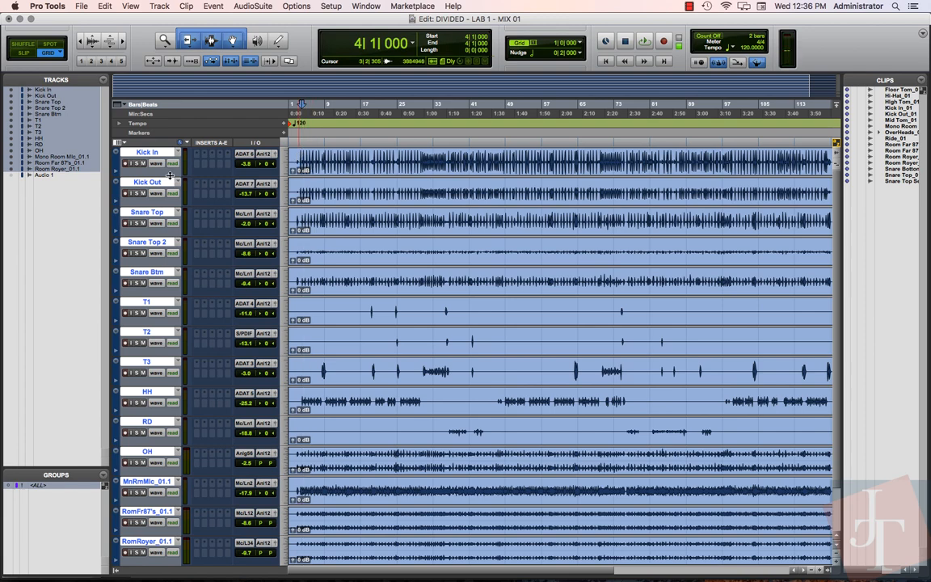
# Increase the height of all drum tracks and place the edit cursor at bar 4 on the Kick In track.
pyautogui.moveTo(166, 176); pyautogui.dragTo(156, 231)
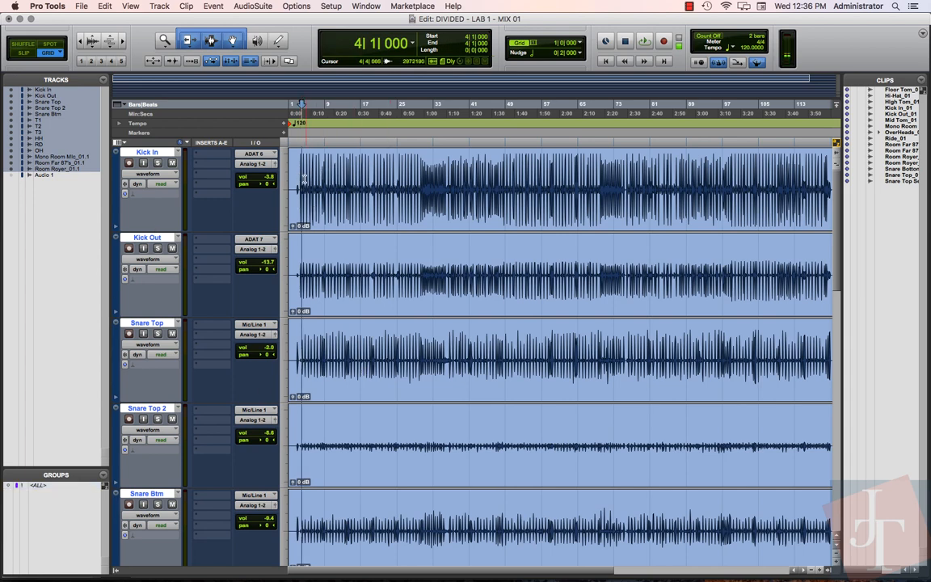
pyautogui.click(299, 181)
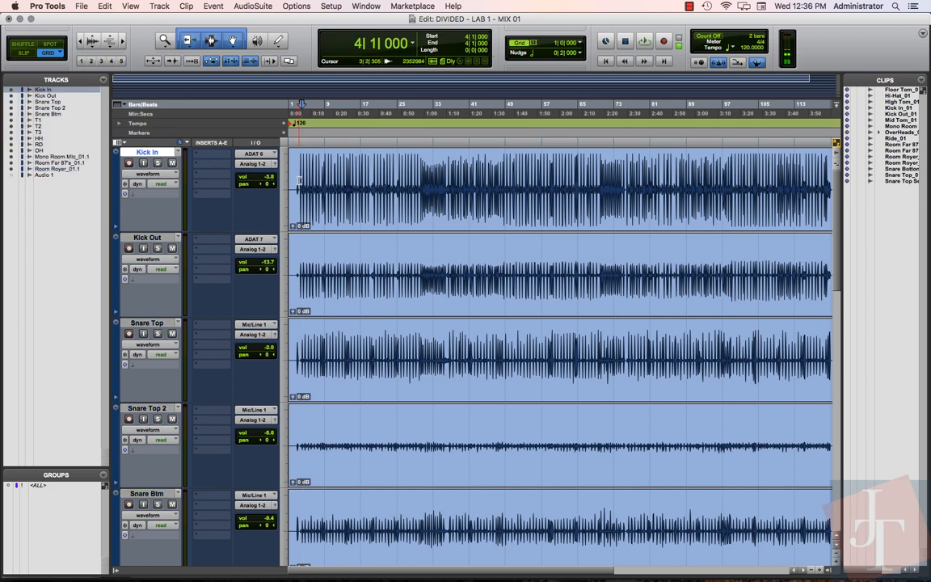
pyautogui.click(299, 181)
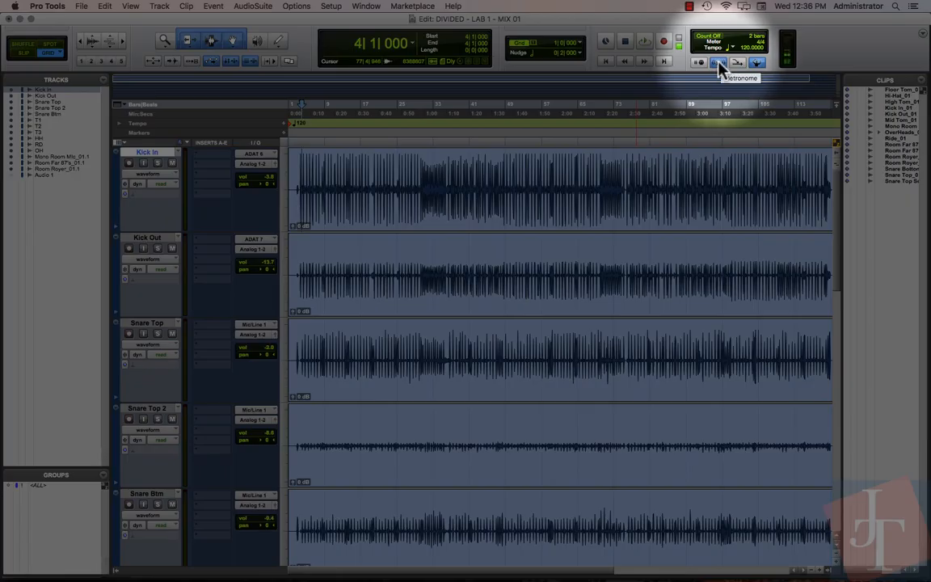
# Switch the Conductor tempo map off and back on.
pyautogui.click(718, 64)
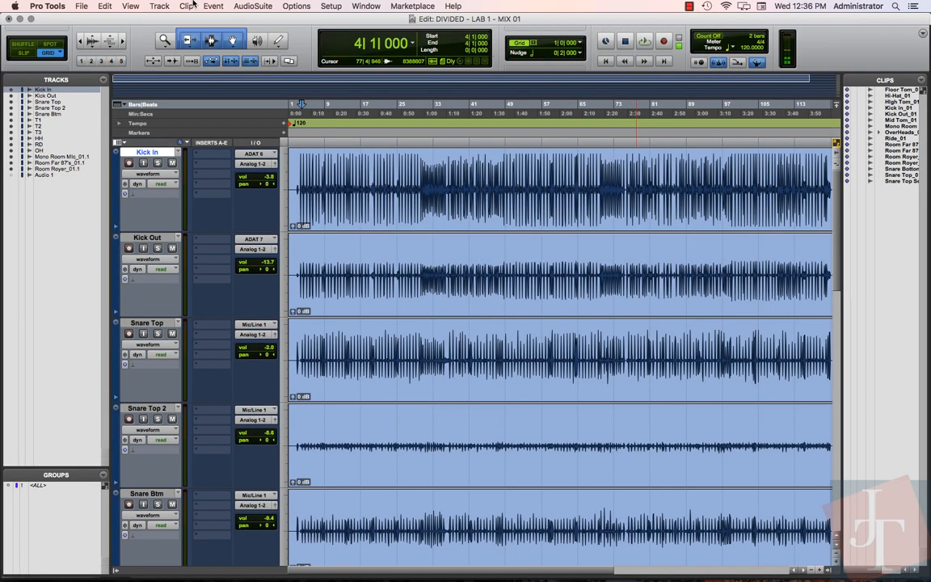
pyautogui.click(193, 5)
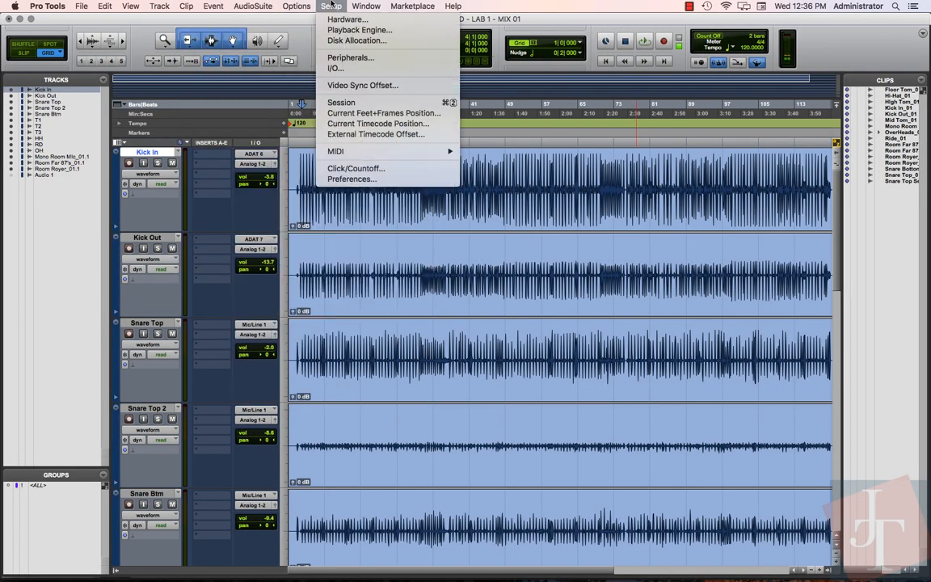
pyautogui.click(331, 5)
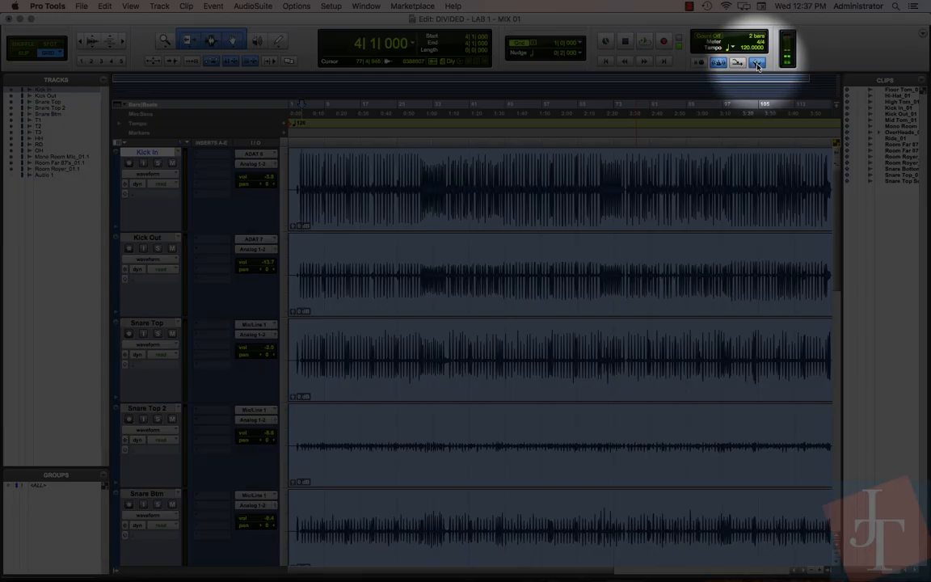
pyautogui.click(758, 65)
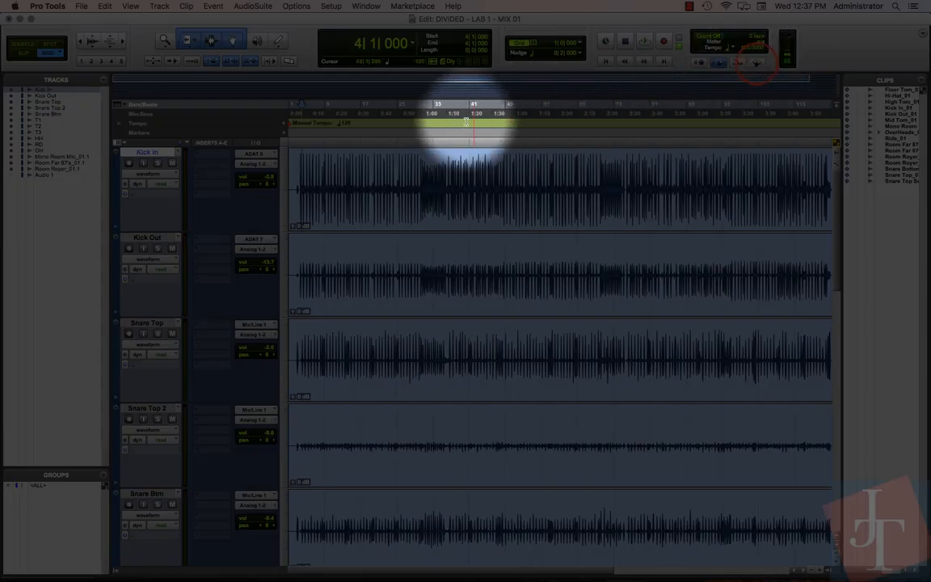
pyautogui.click(757, 64)
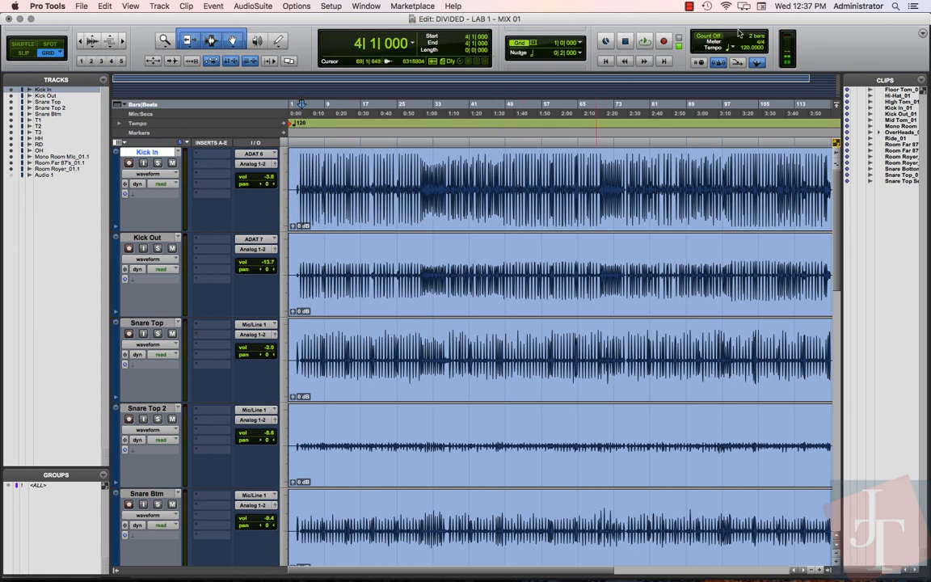
# Hide the MIDI Controls of the Edit window, show them again and look through the window's display options.
pyautogui.rightClick(807, 44)
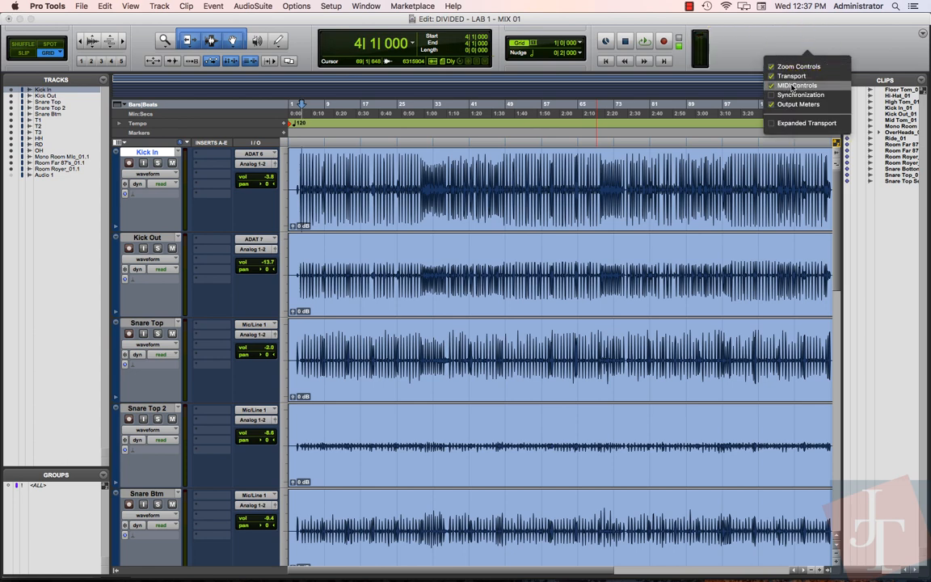
pyautogui.click(793, 85)
pyautogui.click(730, 49)
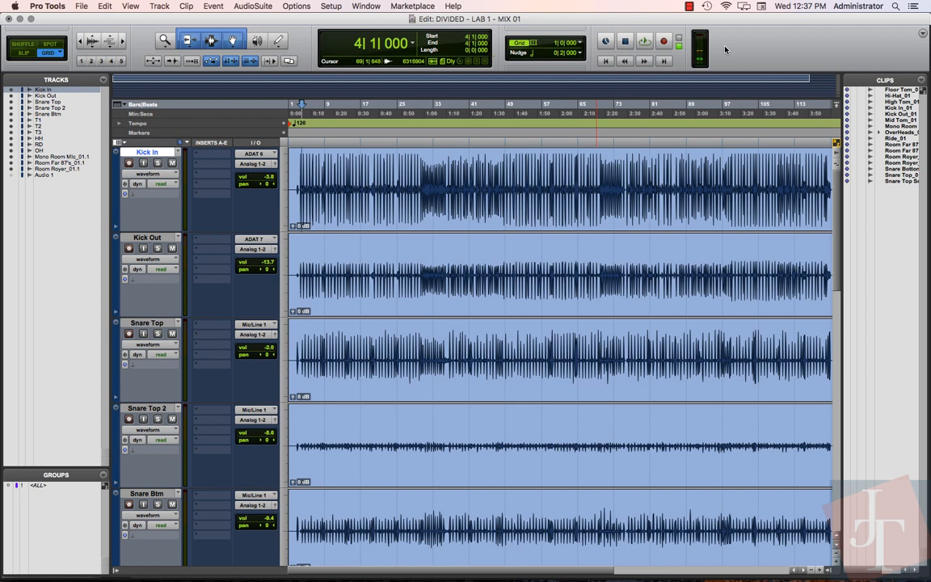
pyautogui.rightClick(725, 49)
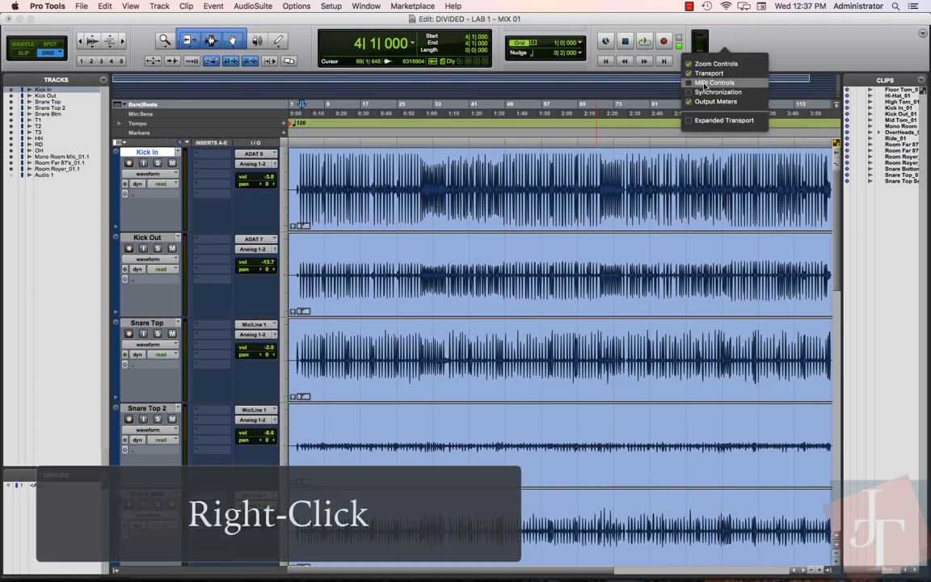
pyautogui.click(706, 83)
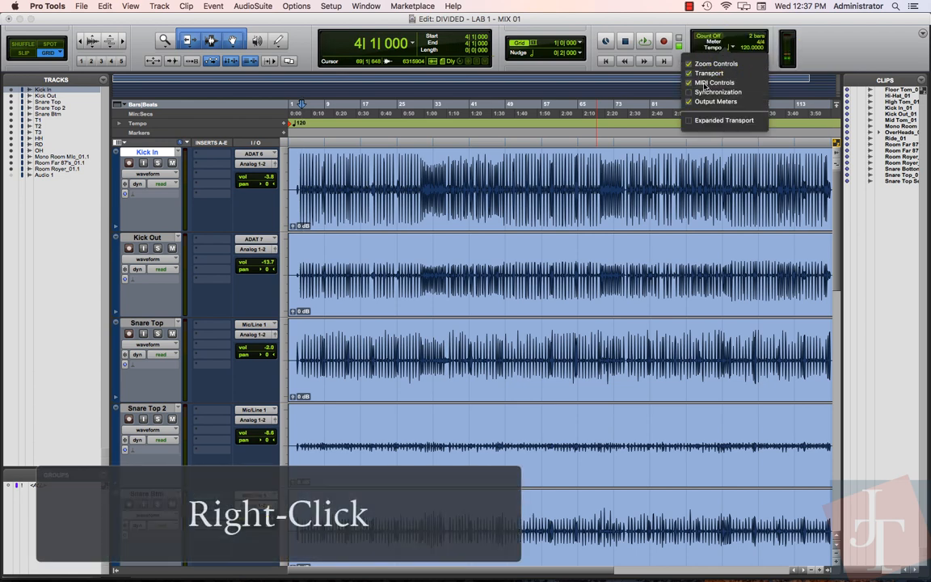
pyautogui.rightClick(815, 50)
pyautogui.click(816, 49)
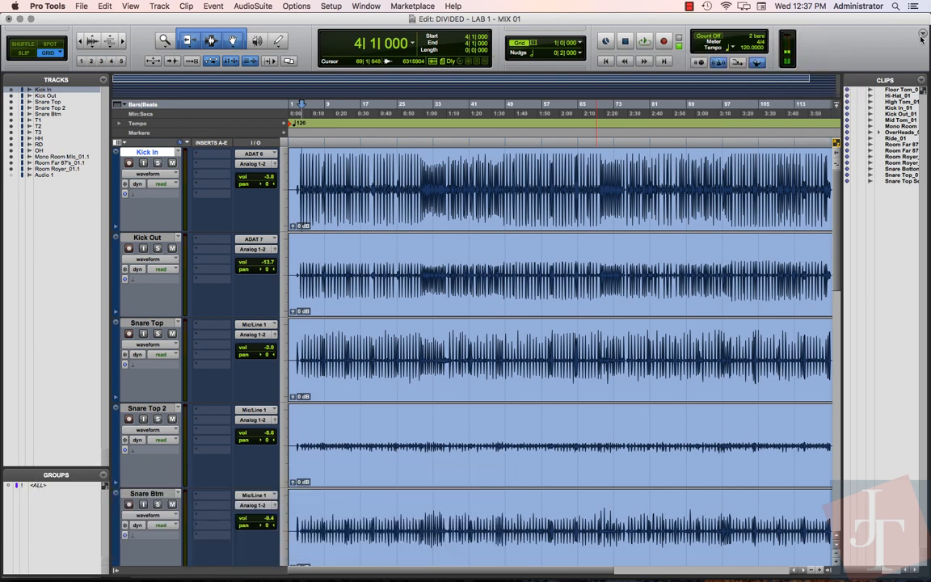
pyautogui.click(922, 34)
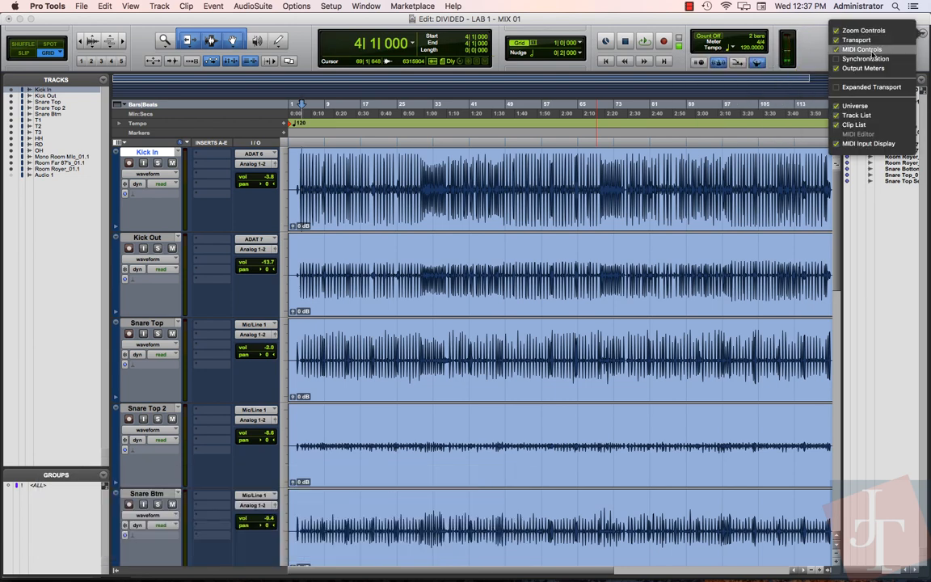
pyautogui.click(924, 37)
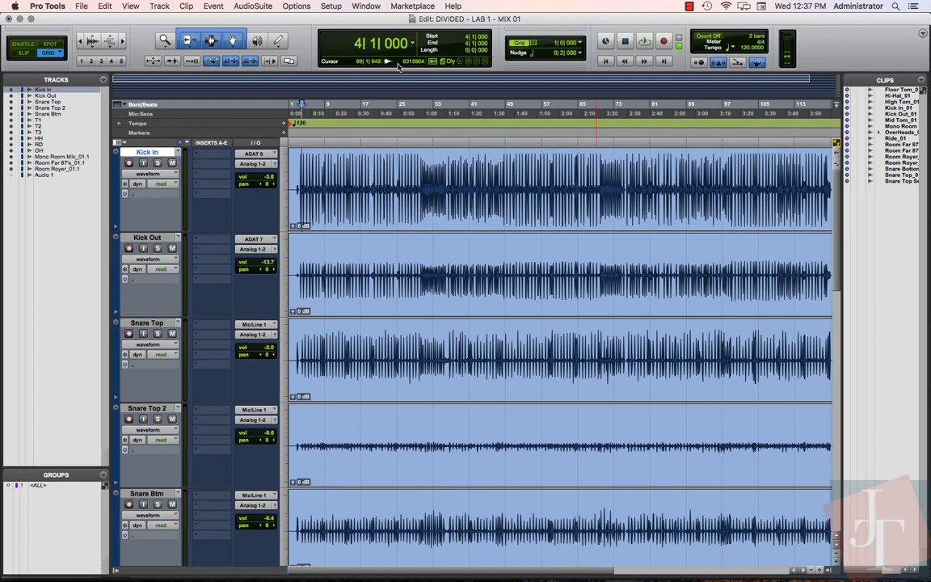
# Show the floating Transport window, move it over the upper tracks and close it again.
pyautogui.press('super+KP_1')
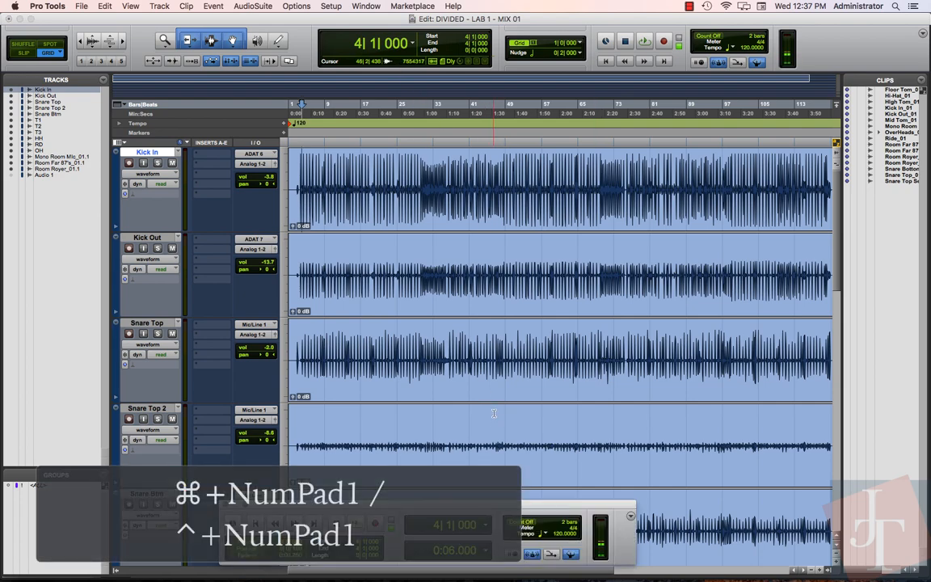
pyautogui.moveTo(478, 506); pyautogui.dragTo(506, 185)
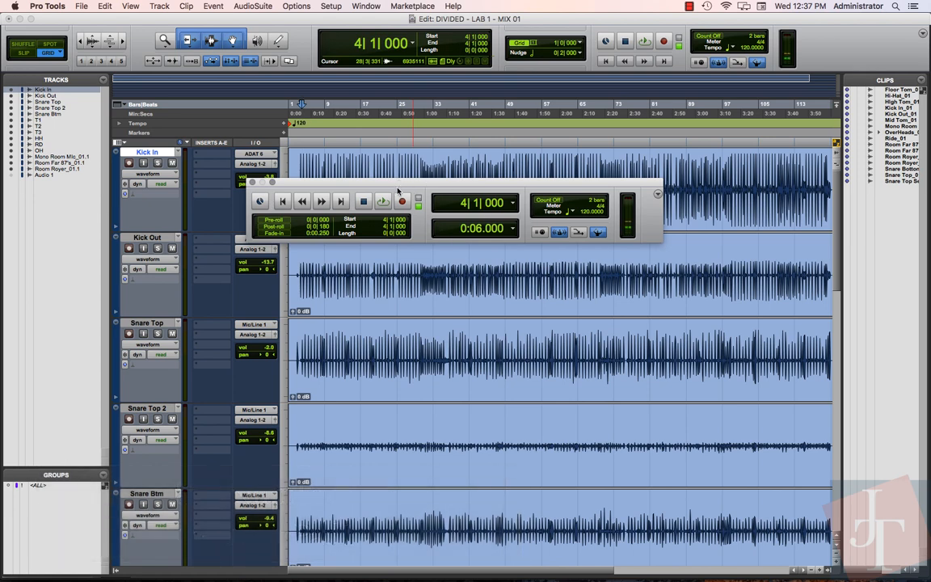
pyautogui.click(367, 6)
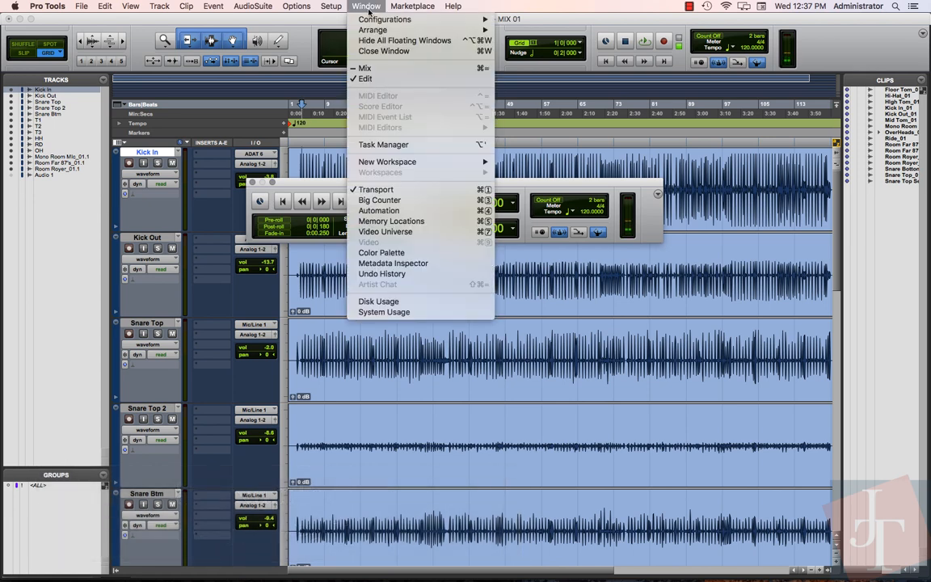
pyautogui.click(393, 191)
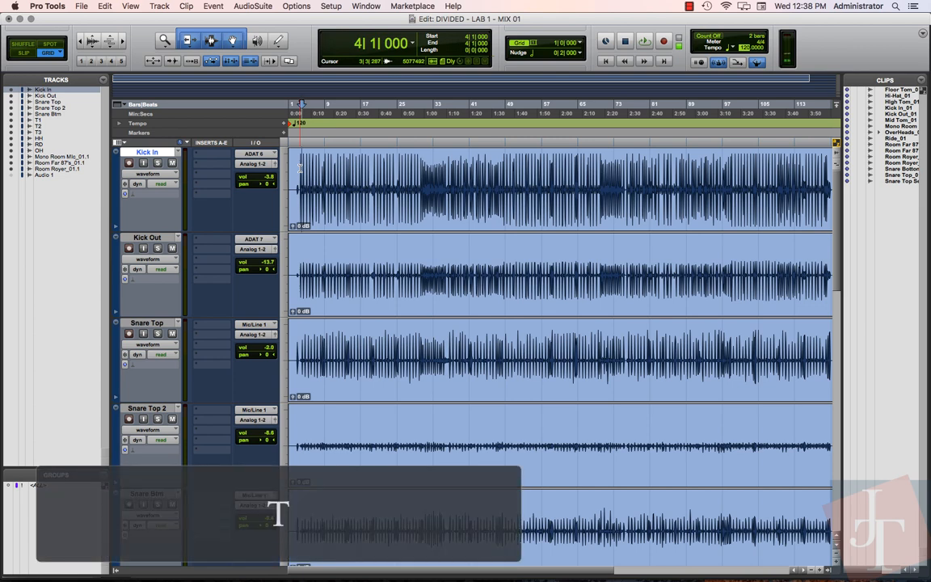
# Play the drums from bar 4 and tap along in the tempo field to set the manual tempo to 88 BPM.
pyautogui.press('space')
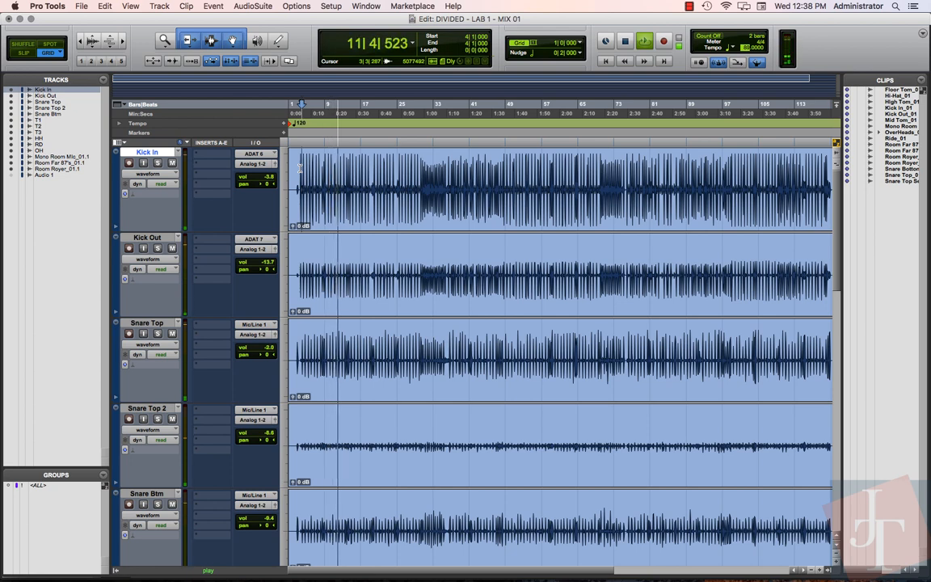
pyautogui.press('super+bracketleft')
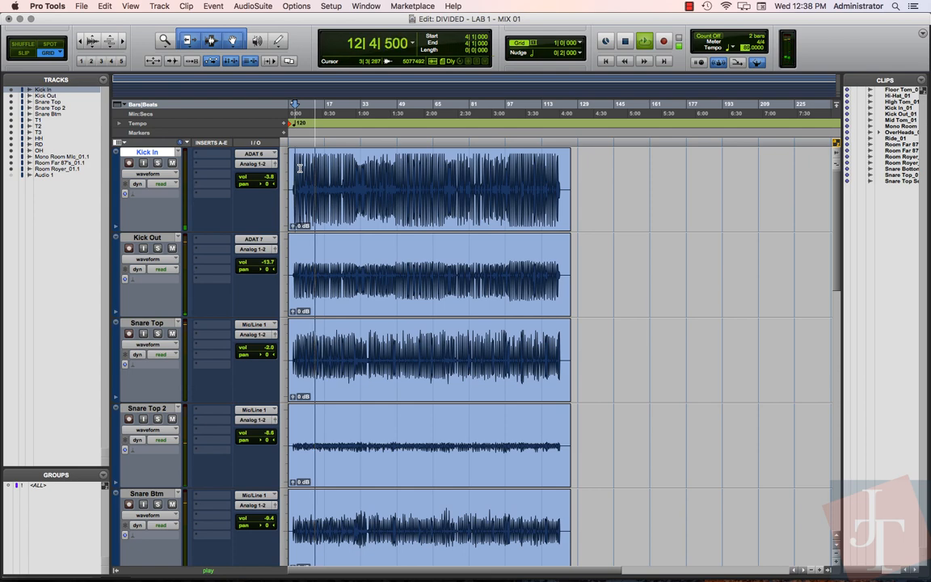
pyautogui.press('space')
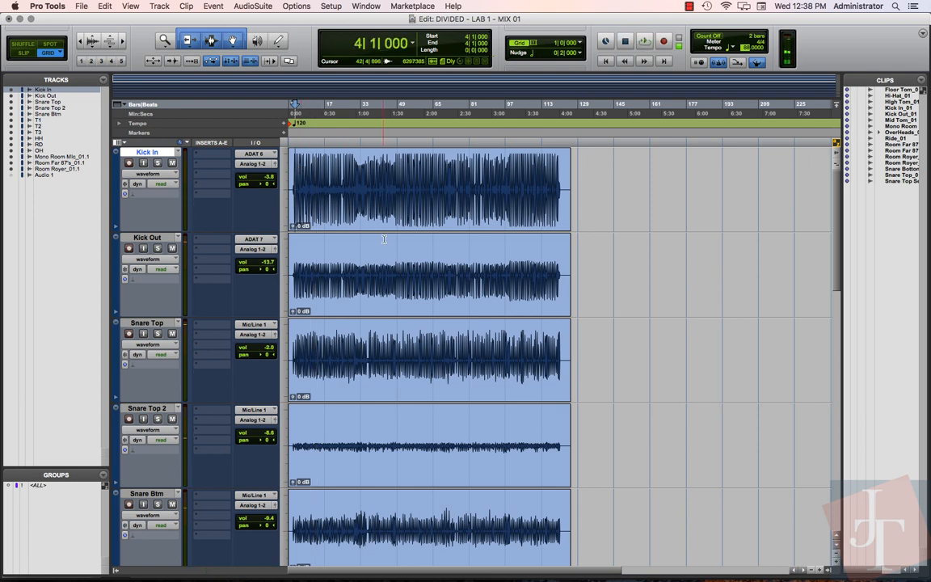
# Zoom in on the opening bars of the Snare Top clip and compare its hits with the grid around bar 5.
pyautogui.click(403, 386)
pyautogui.hotkey('alt', 'f')
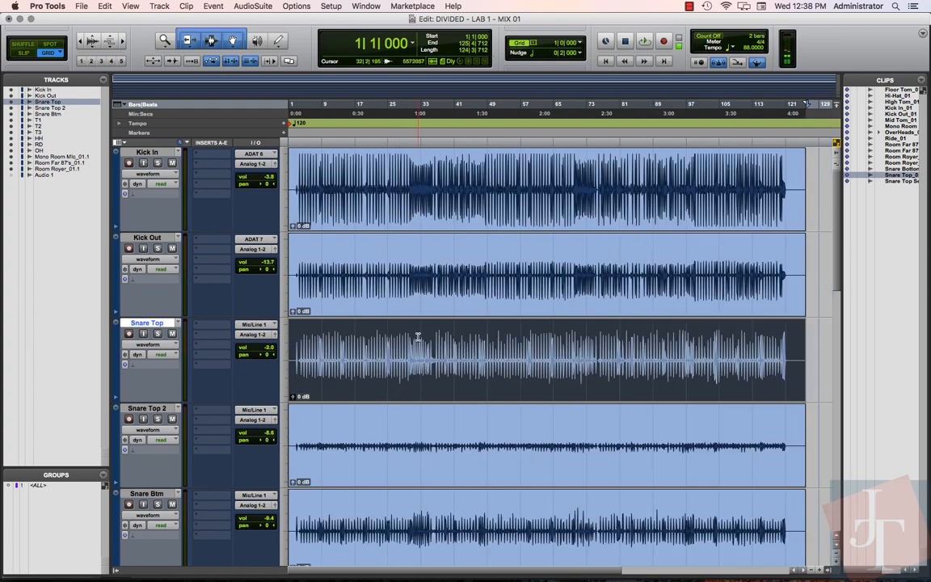
pyautogui.press('t')
pyautogui.press('t')
pyautogui.press('t')
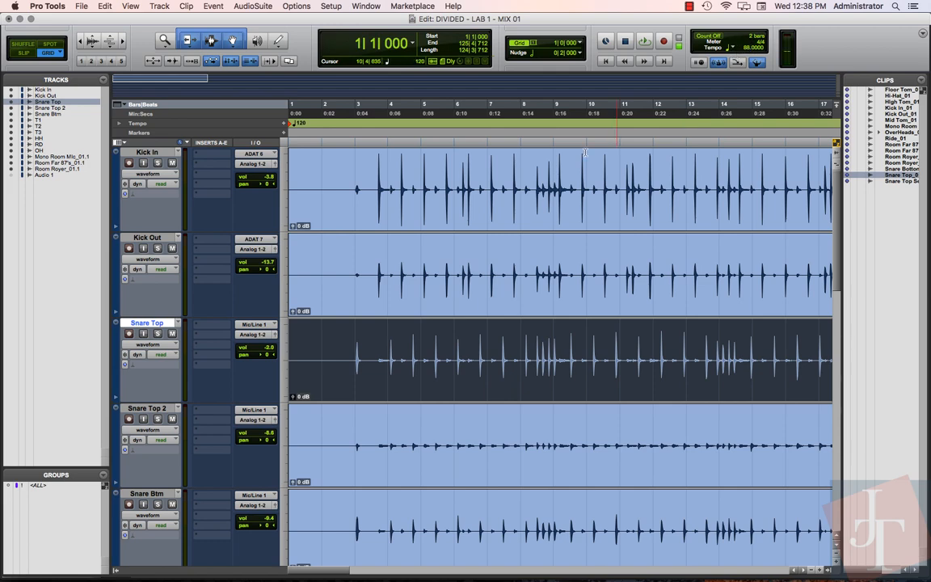
pyautogui.click(420, 343)
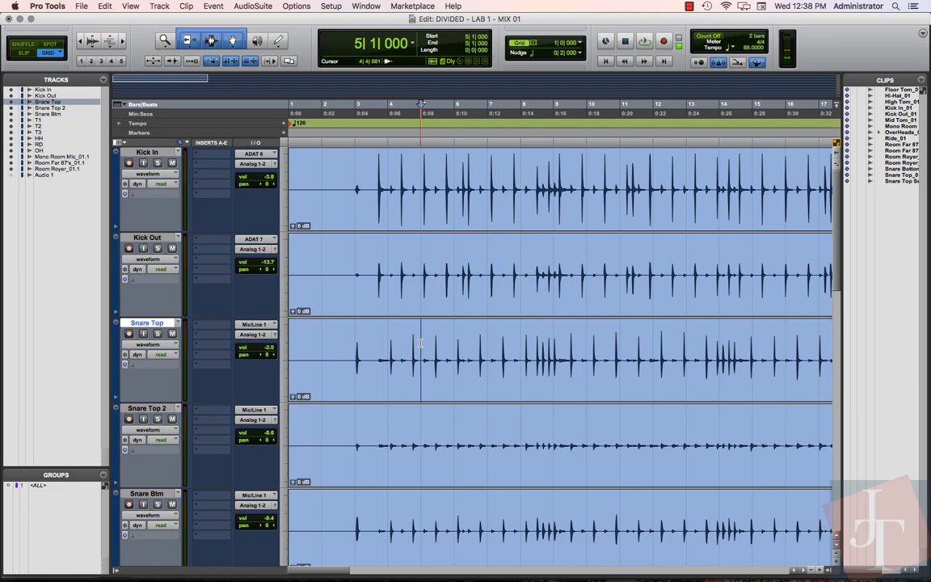
# Return to the session start and enter a tempo change of 88 BPM at location 1|1|000.
pyautogui.press('Return')
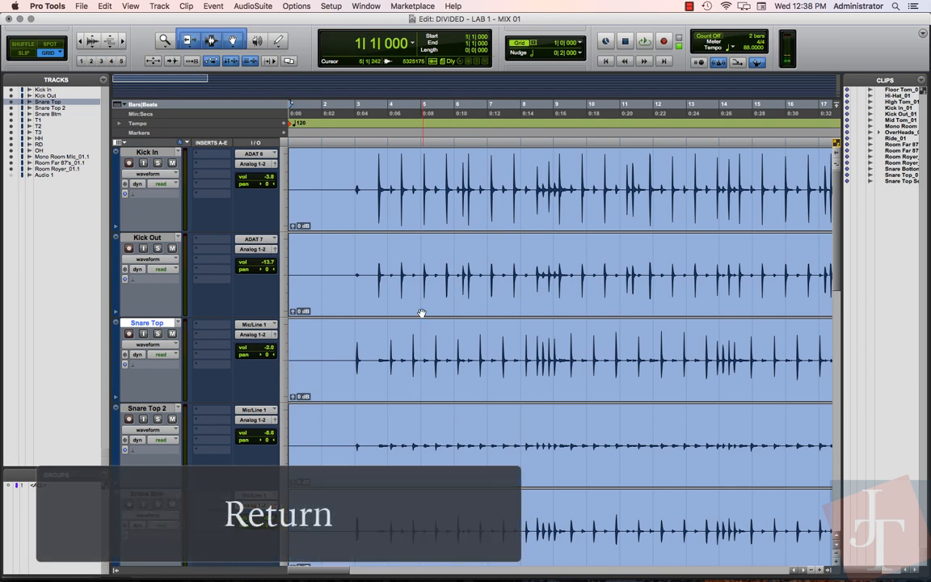
pyautogui.click(283, 123)
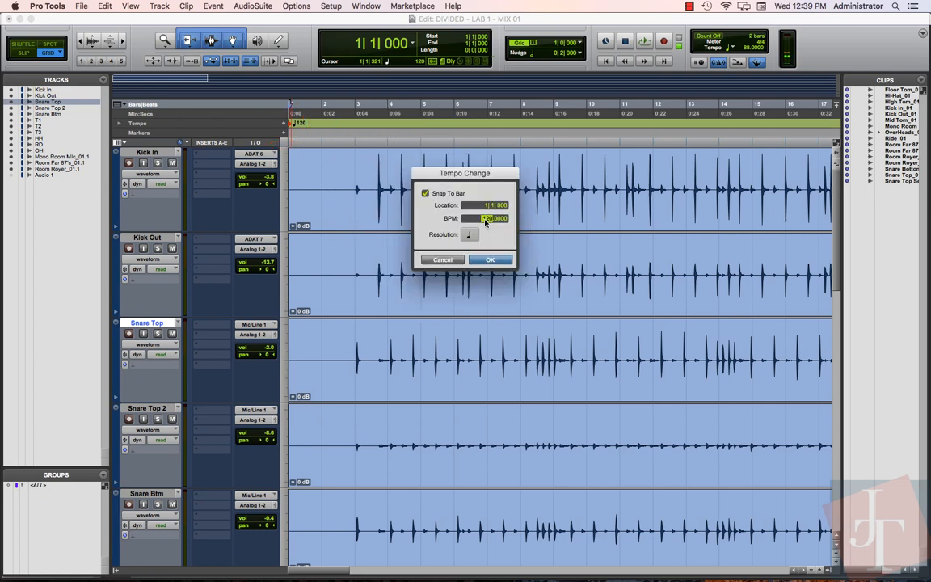
pyautogui.write('88')
pyautogui.click(491, 261)
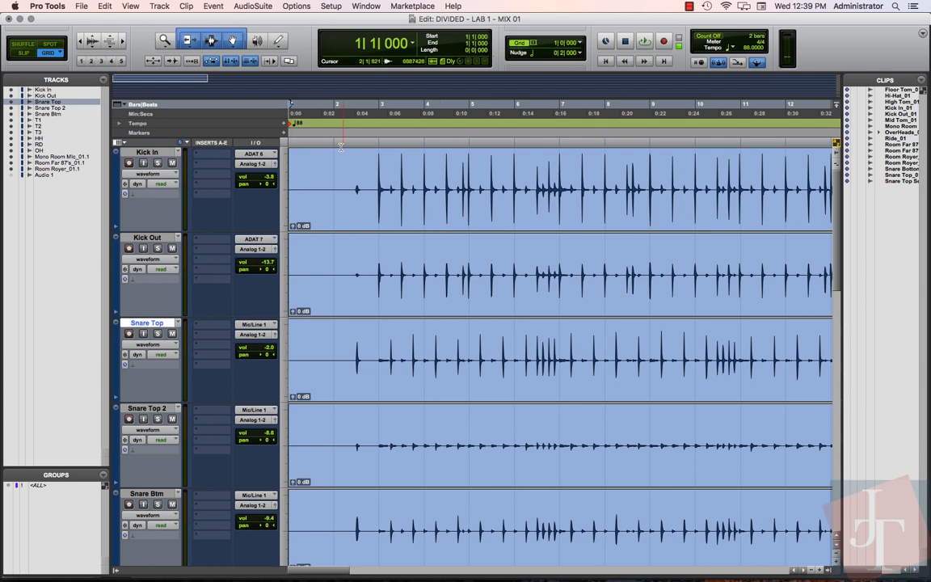
# Create a click track directly below the Kick In track.
pyautogui.click(147, 152)
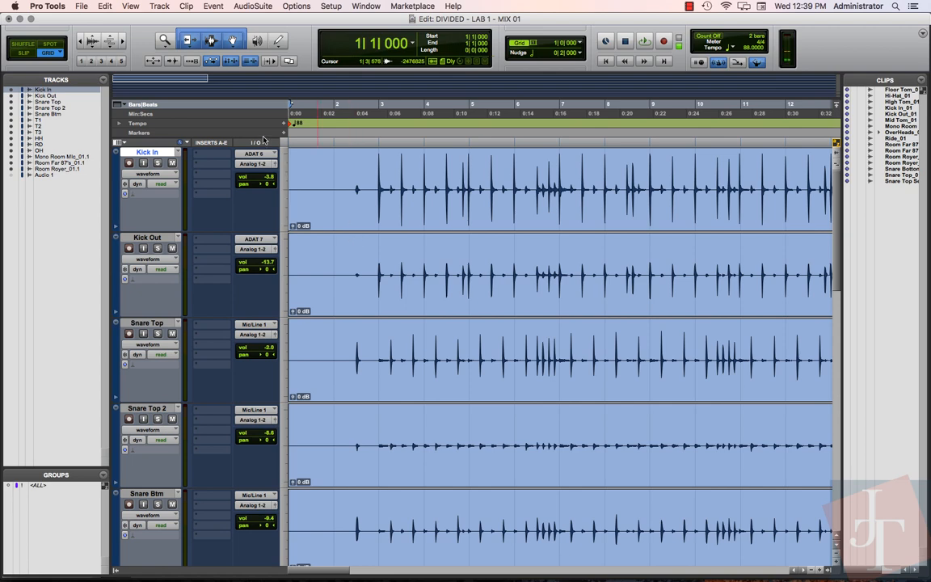
pyautogui.click(159, 7)
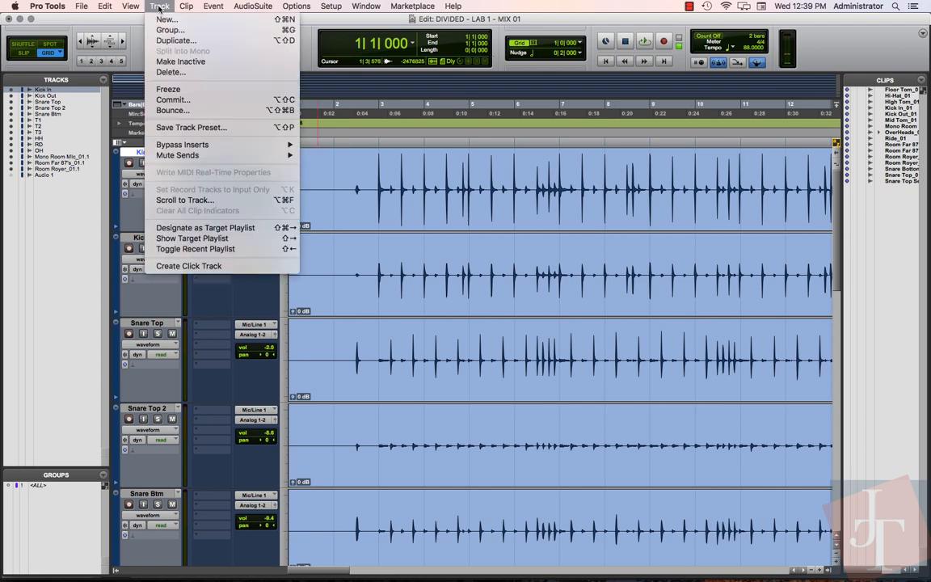
pyautogui.click(215, 267)
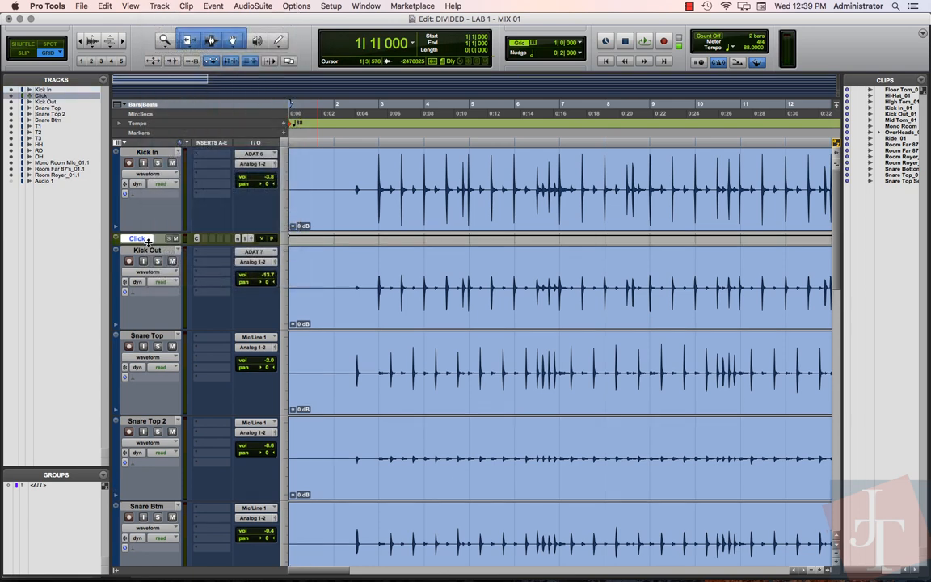
# Enlarge the Click track's height and open its Click II plug-in to browse the available Click 1 sounds, keeping Marimba 2 Acc.
pyautogui.moveTo(148, 242); pyautogui.dragTo(148, 307)
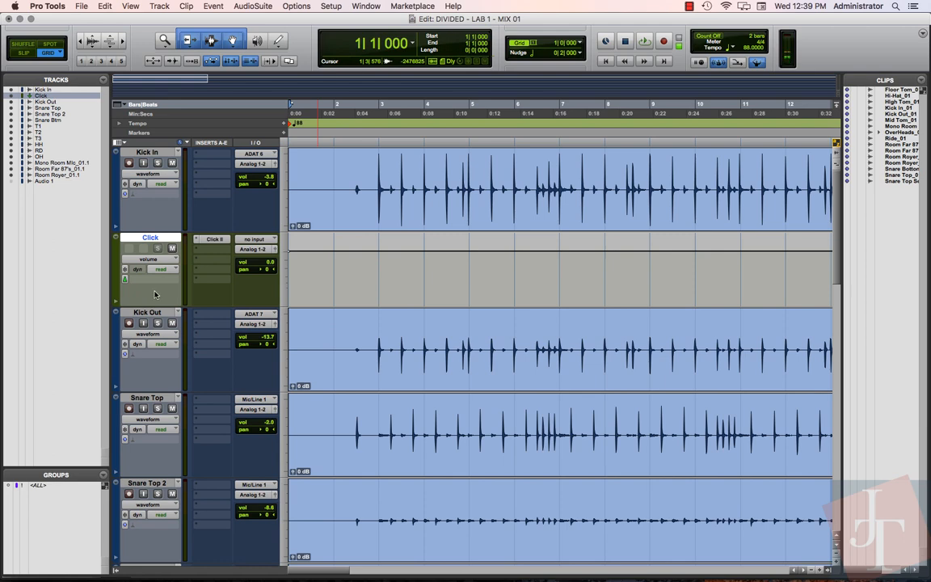
pyautogui.click(213, 240)
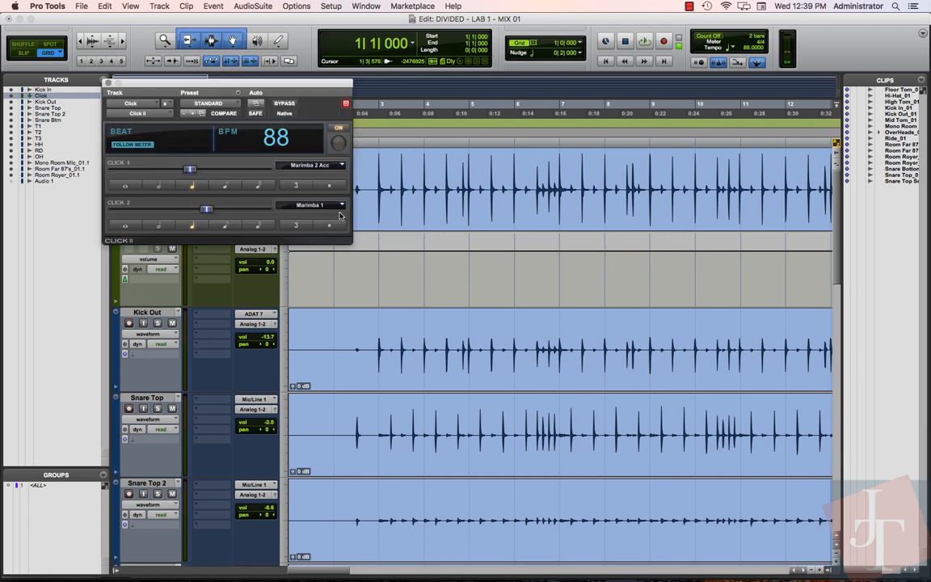
pyautogui.click(309, 165)
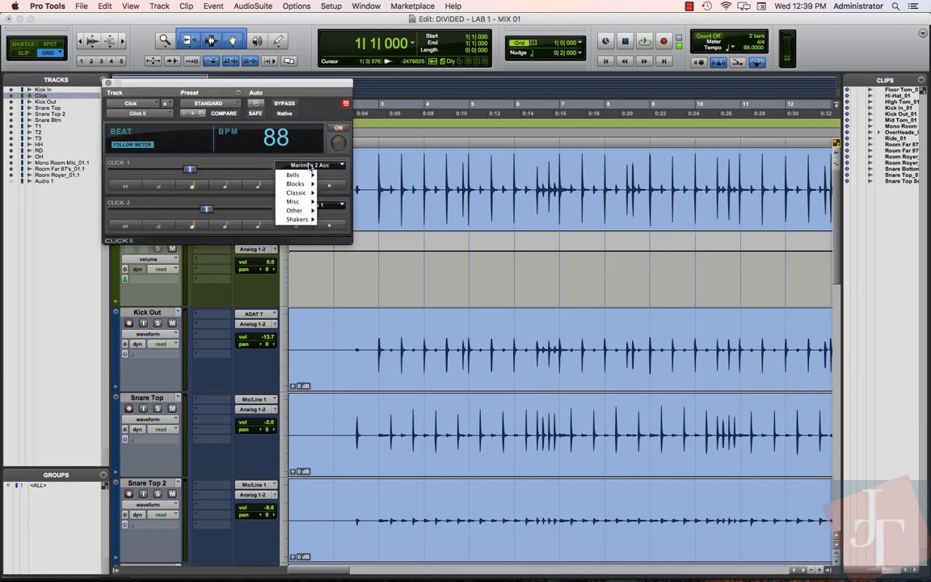
pyautogui.moveTo(295, 175)
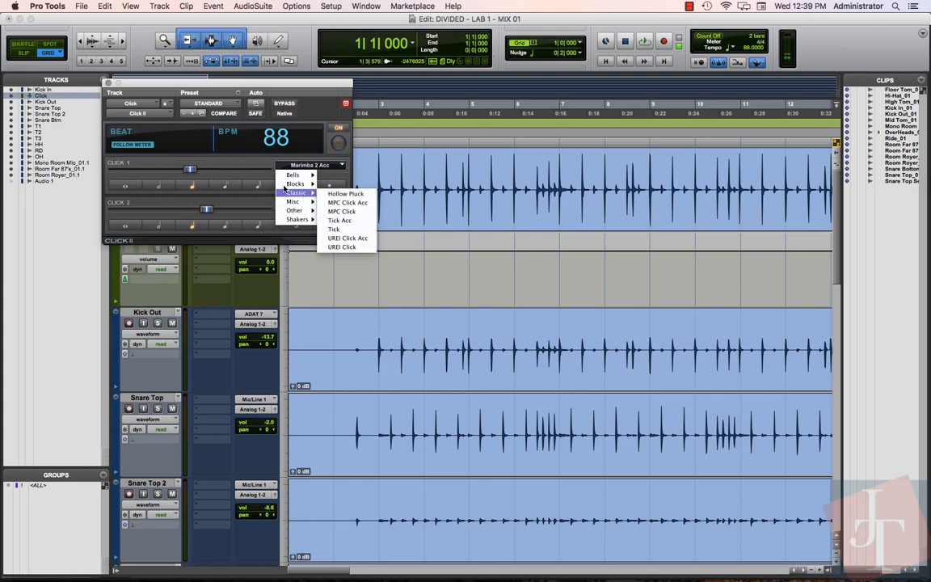
pyautogui.click(259, 165)
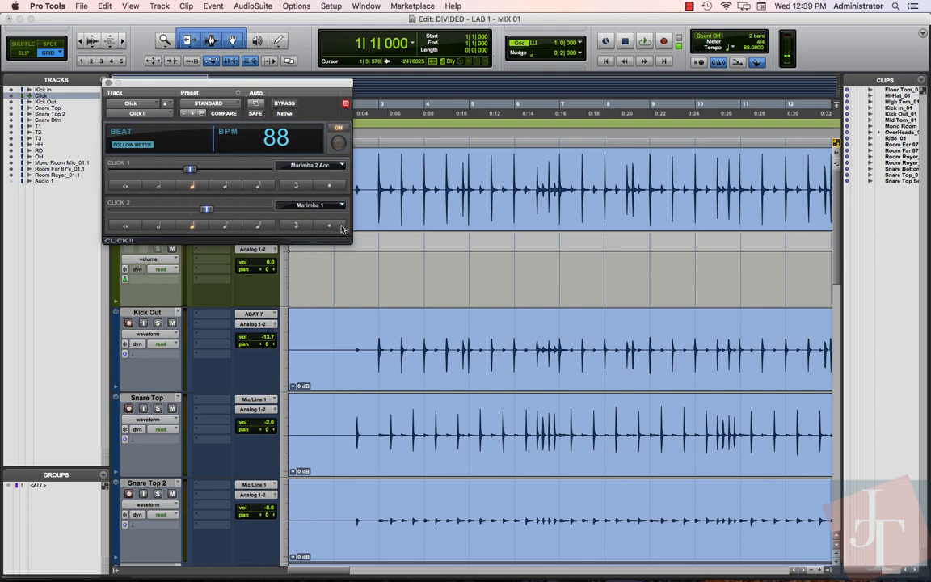
# Move the Click II window clear of the tracks and play from the session start to hear the drums against the click.
pyautogui.moveTo(288, 84); pyautogui.dragTo(228, 19)
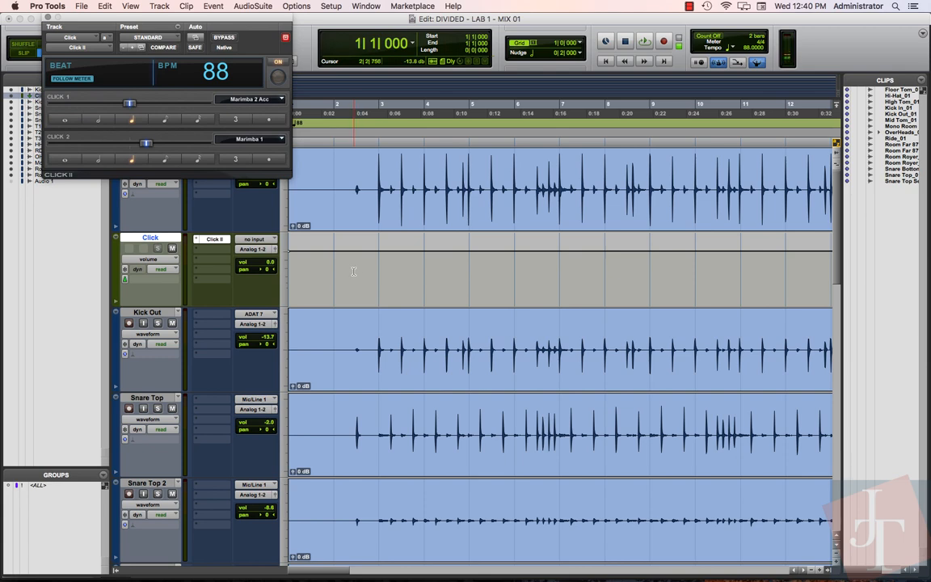
pyautogui.press('space')
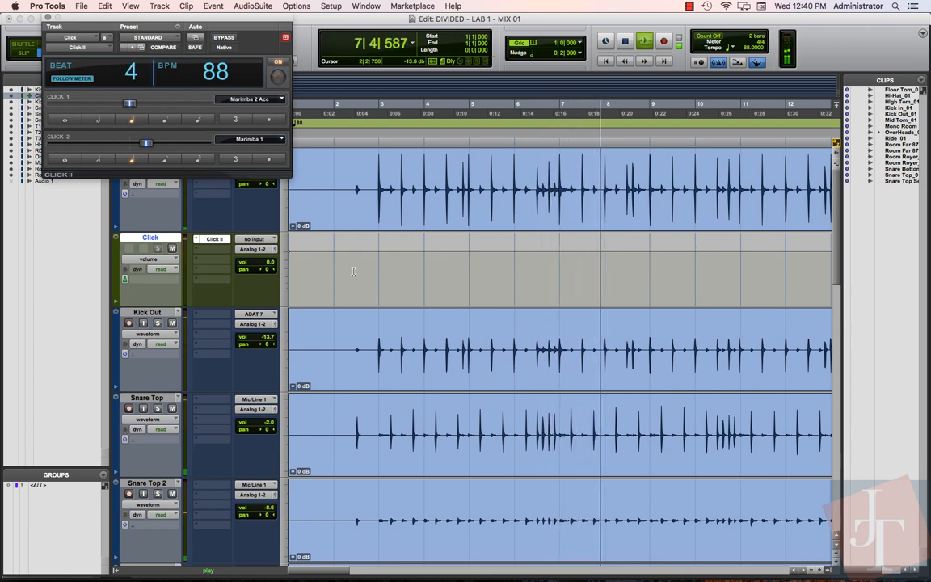
pyautogui.press('space')
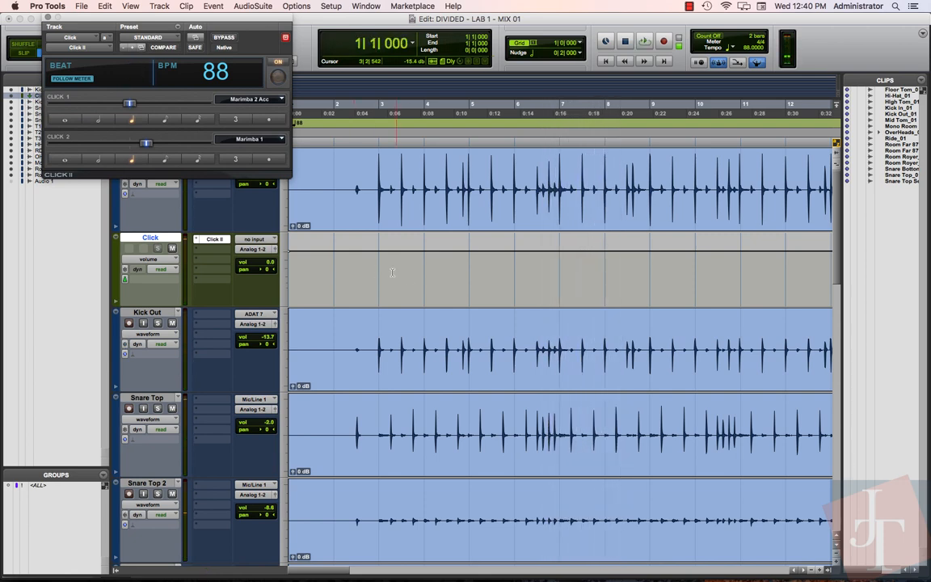
# Play from bar 83 to check the click against the drums late in the song, and return to the session start.
pyautogui.hscroll(20, 476, 268)
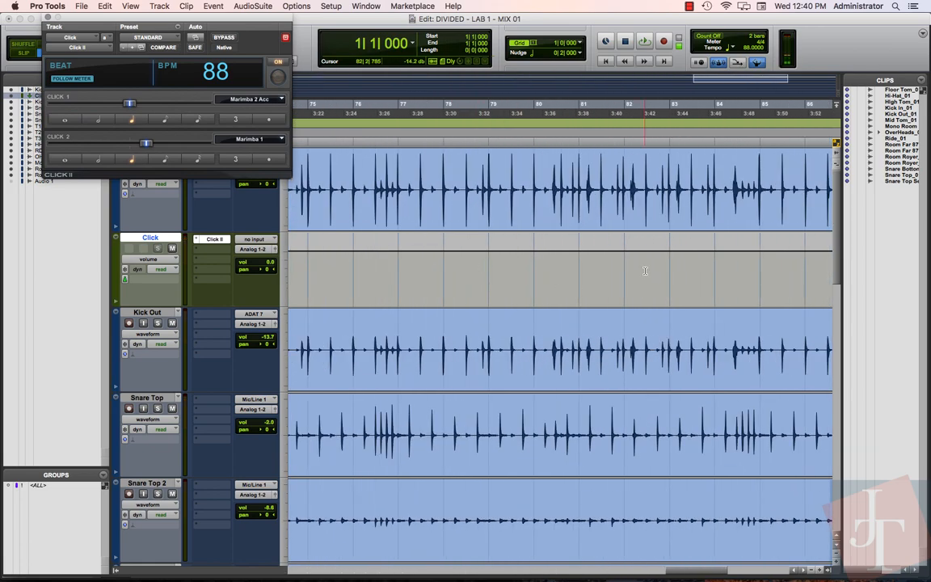
pyautogui.click(669, 274)
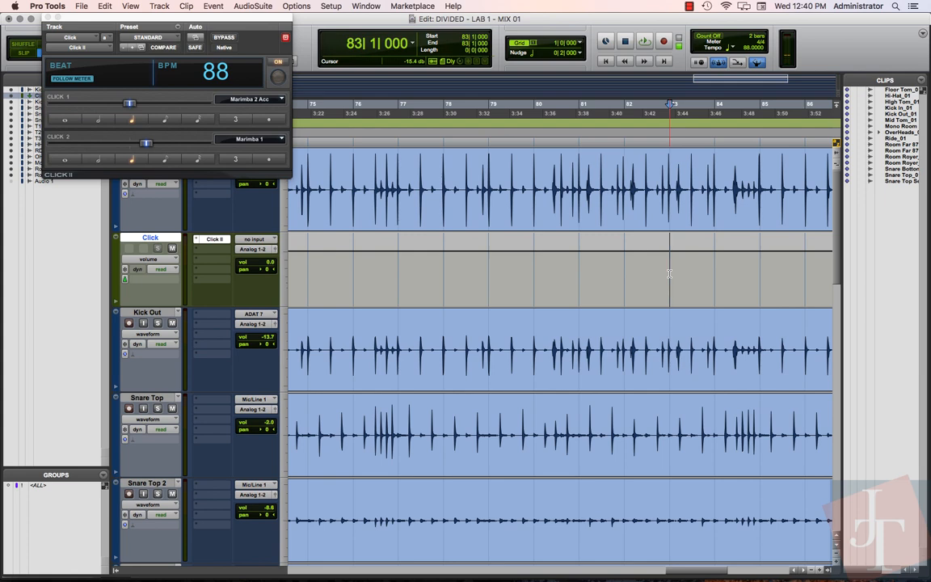
pyautogui.press('space')
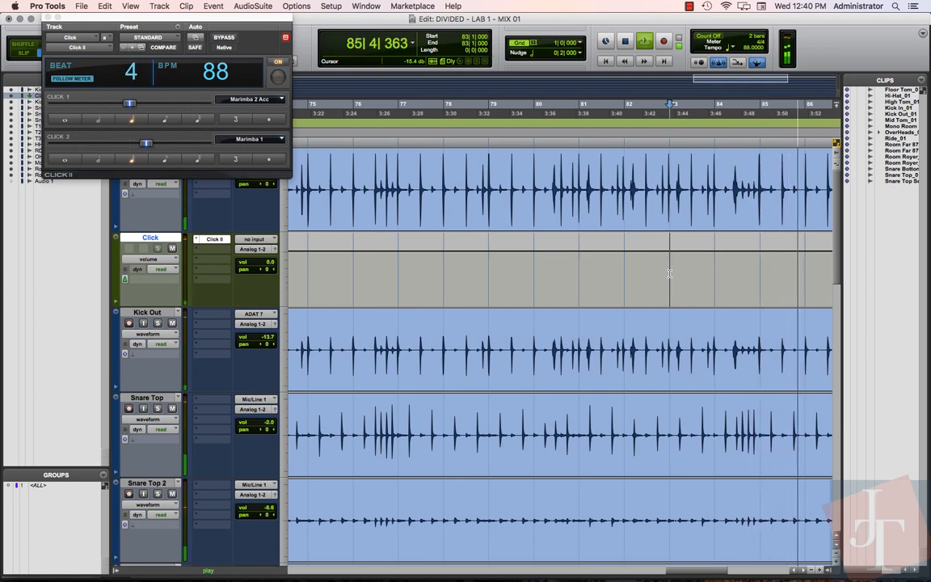
pyautogui.press('space')
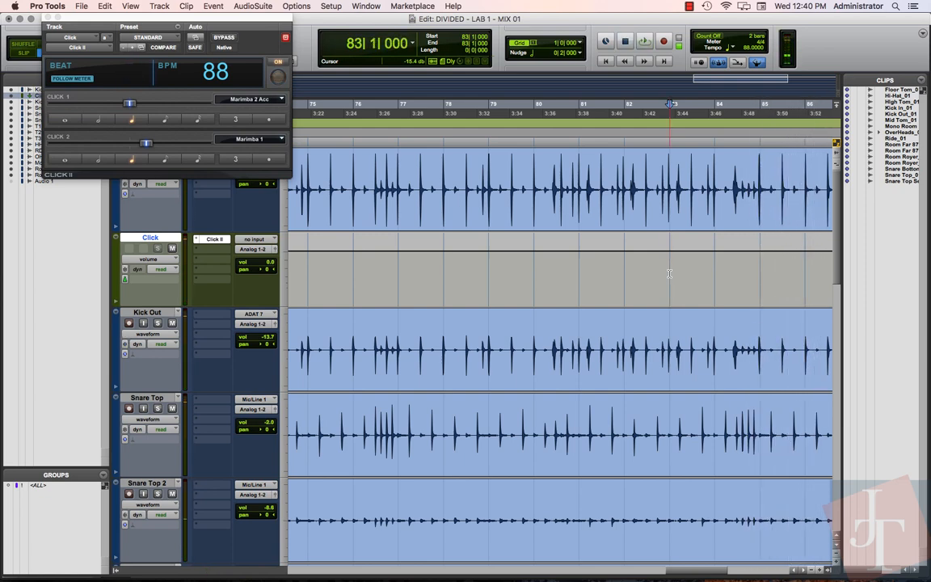
pyautogui.press('Return')
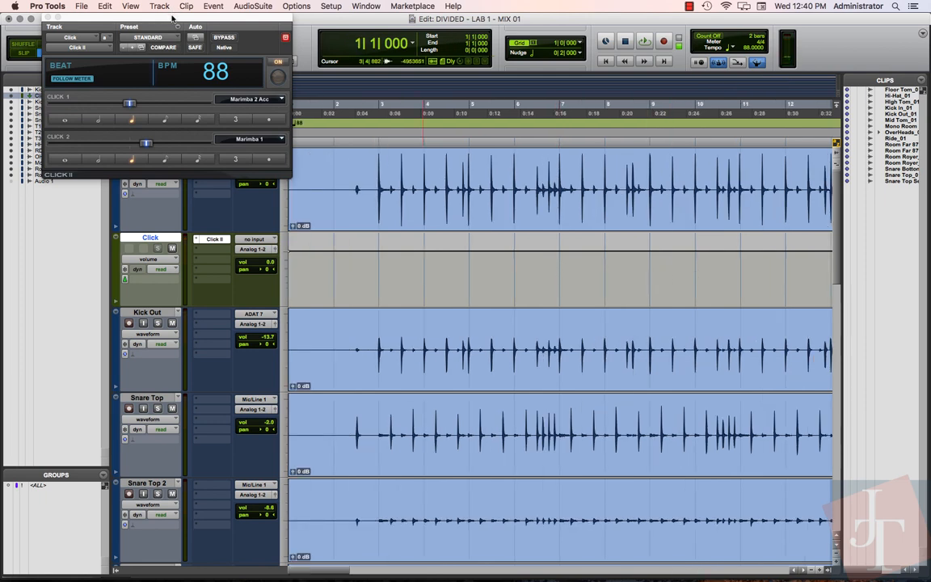
# Move the Click track above the Kick In track and mute it, placing the Click II window below the two tracks.
pyautogui.moveTo(172, 18); pyautogui.dragTo(243, 312)
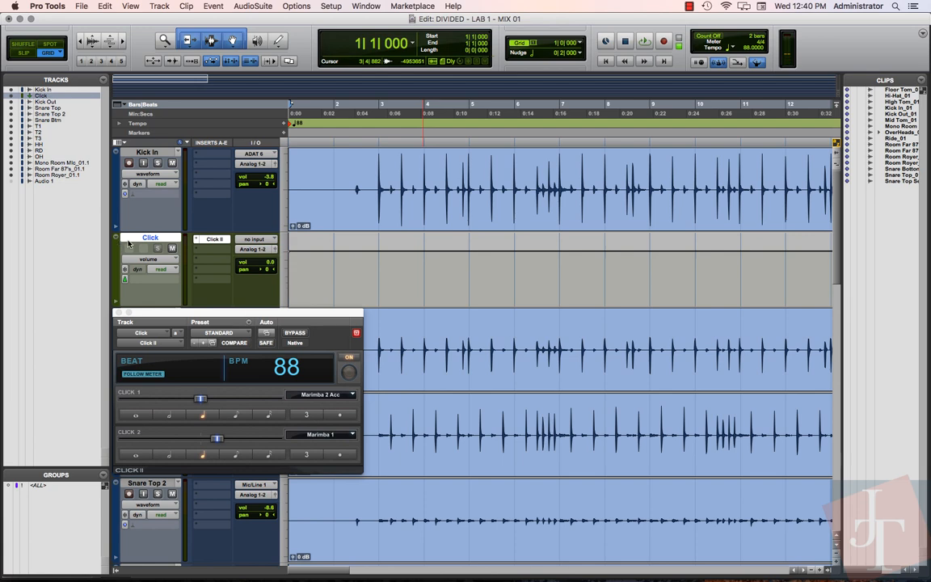
pyautogui.moveTo(147, 240); pyautogui.dragTo(137, 147)
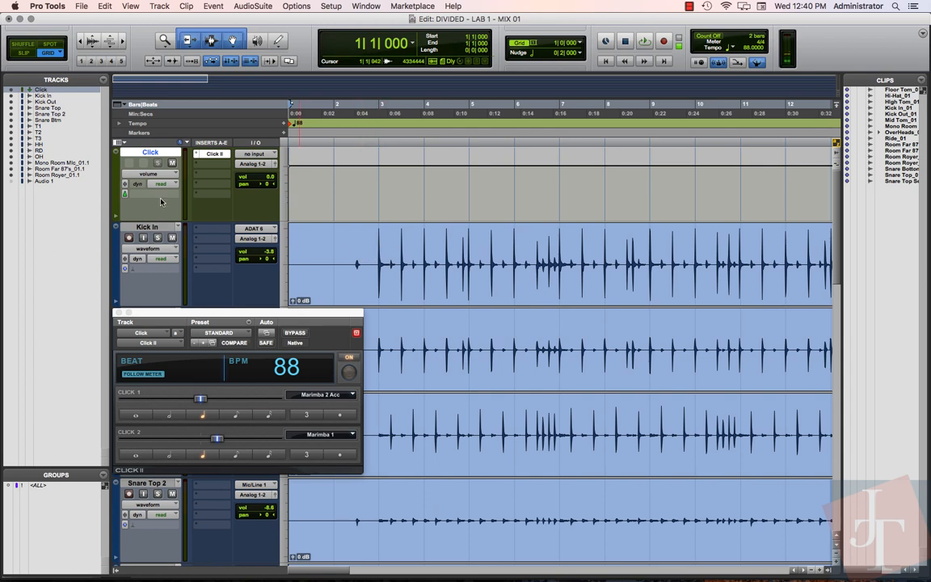
pyautogui.click(172, 163)
# Switch to Slip mode, place the edit cursor on Kick In between bars 2 and 3, and enable Tab to Transients.
pyautogui.click(369, 254)
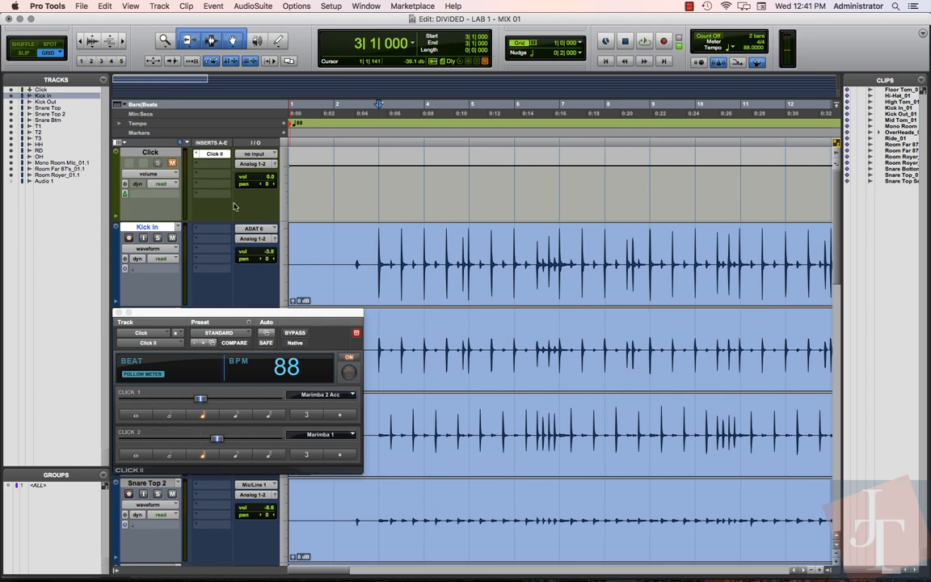
pyautogui.click(25, 53)
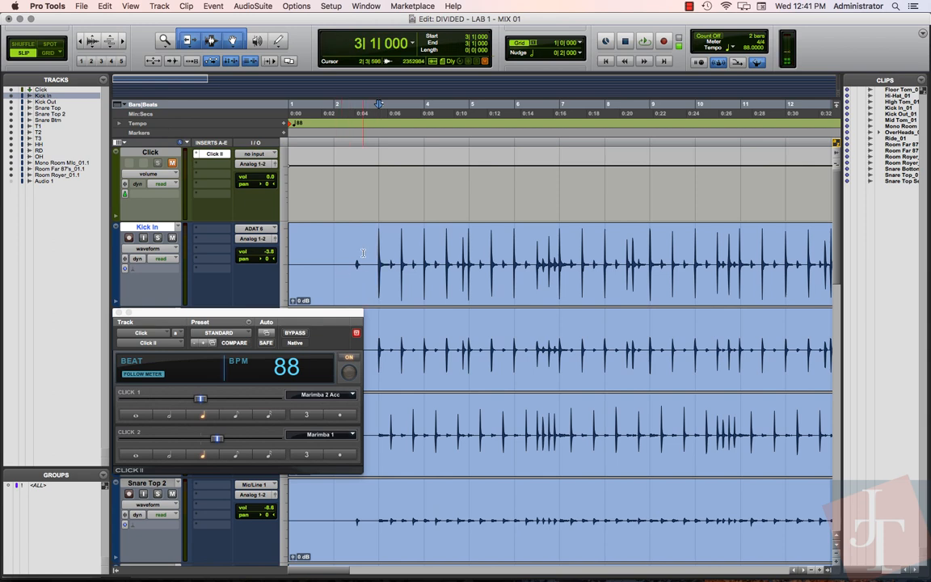
pyautogui.click(363, 253)
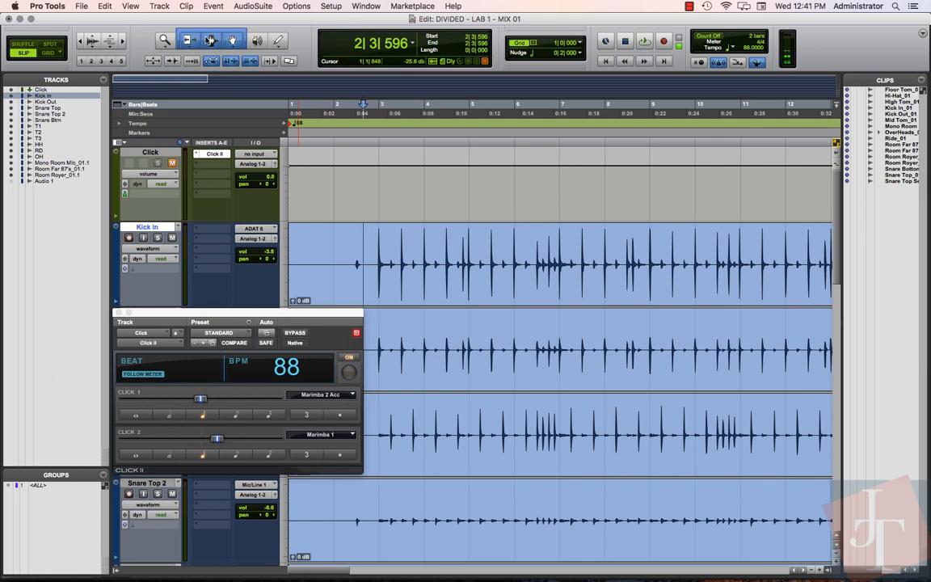
pyautogui.click(172, 61)
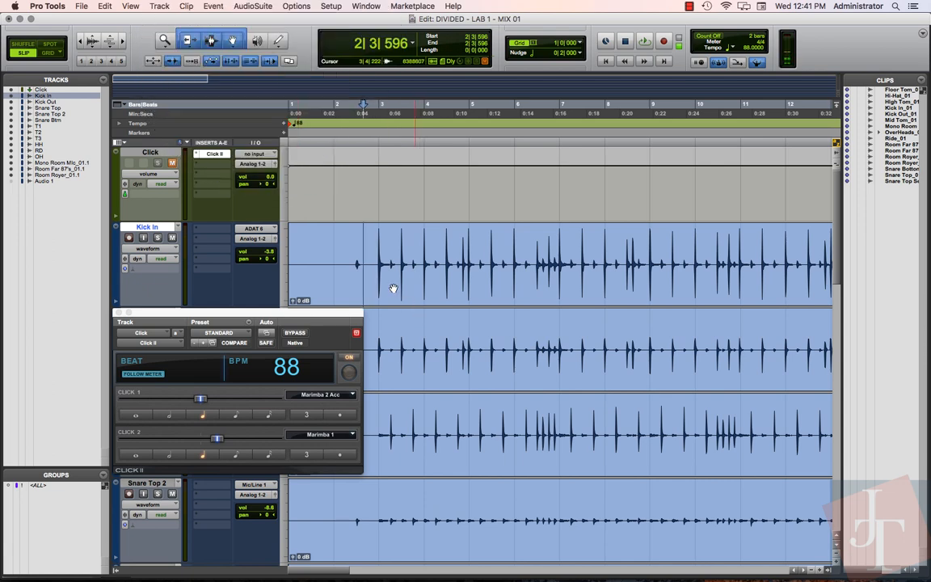
# Select Kick In from about 2|4|908 to 6|2|181 and play and stop briefly to check where the edit cursor lands.
pyautogui.moveTo(378, 249); pyautogui.dragTo(528, 251)
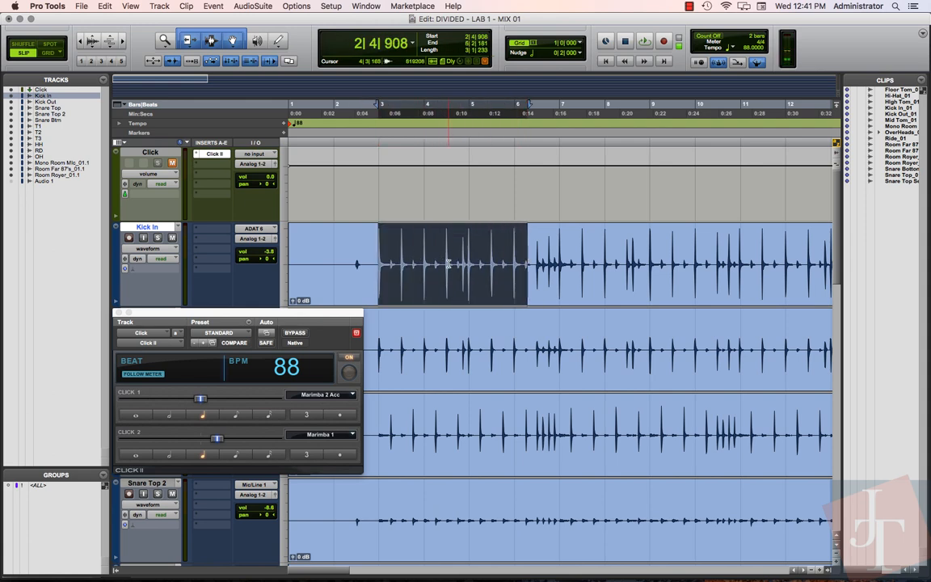
pyautogui.press('space')
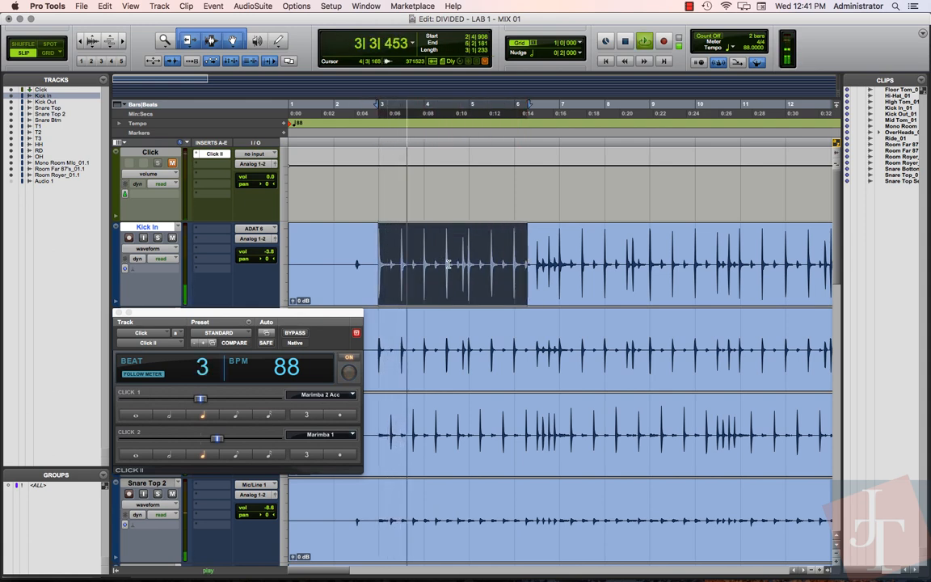
pyautogui.press('space')
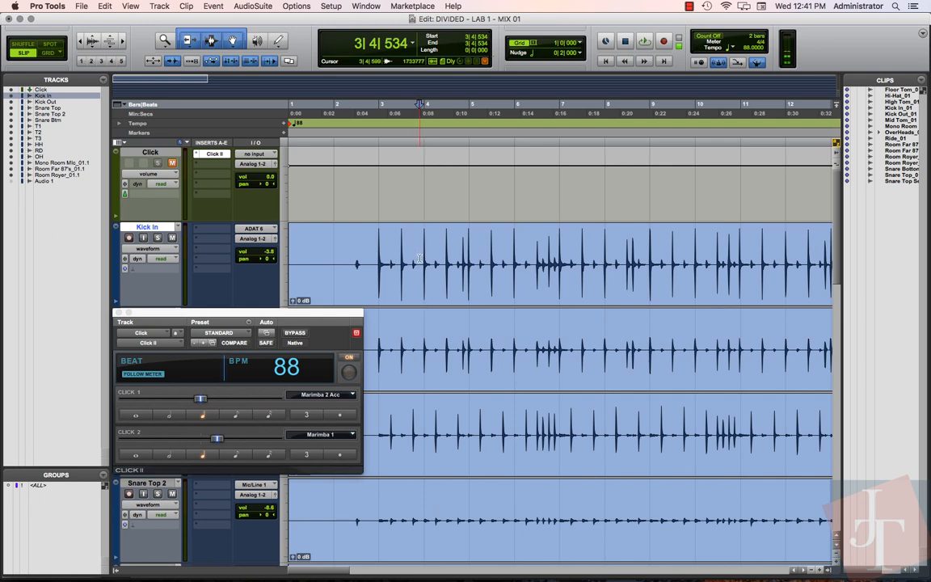
pyautogui.press('space')
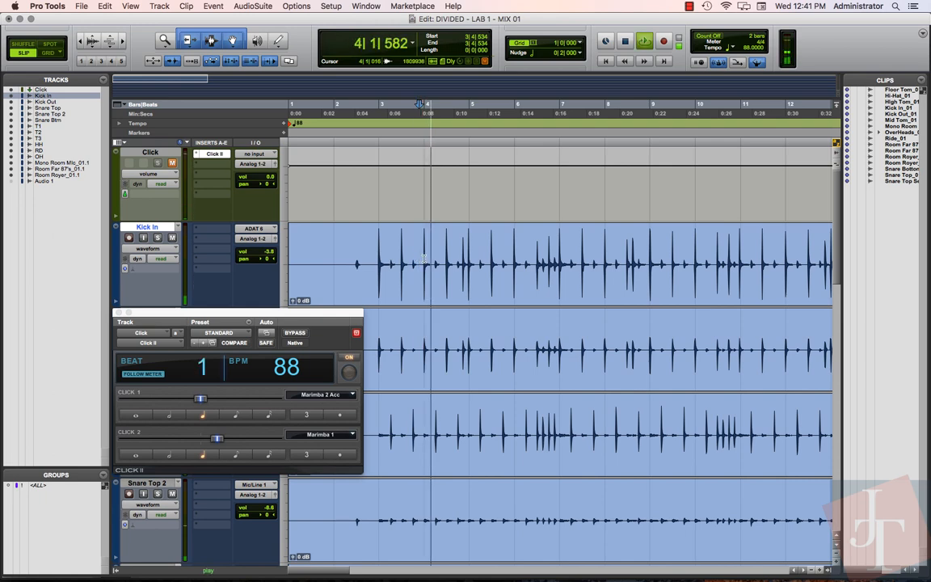
pyautogui.press('space')
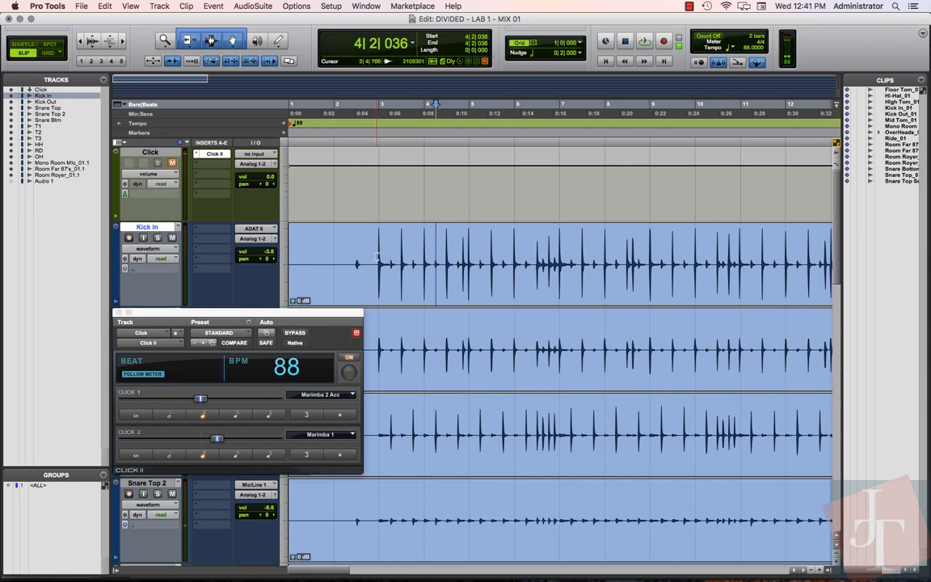
# Place the edit cursor just before the bar 3 kick on Kick In and play from there in short bursts to compare stopping positions.
pyautogui.click(376, 257)
pyautogui.press('space')
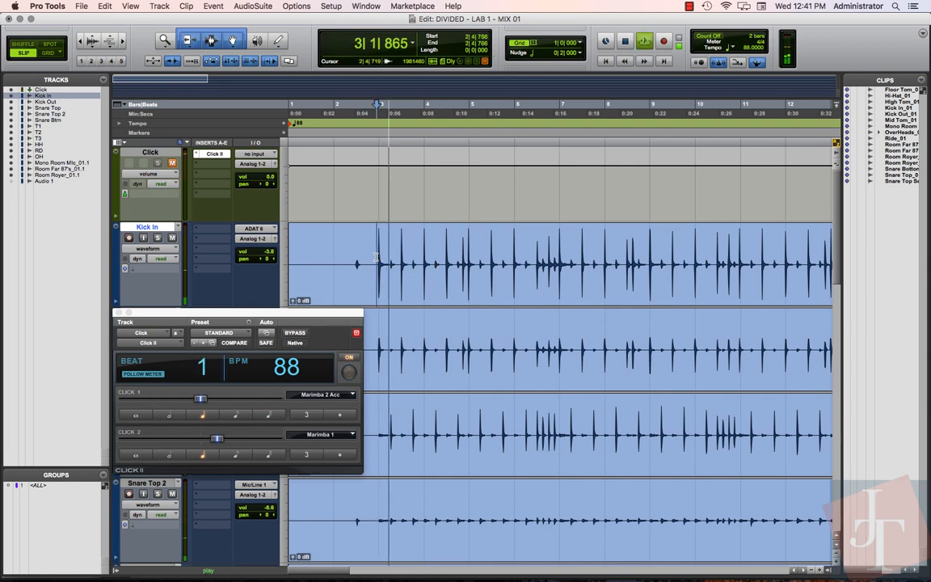
pyautogui.press('space')
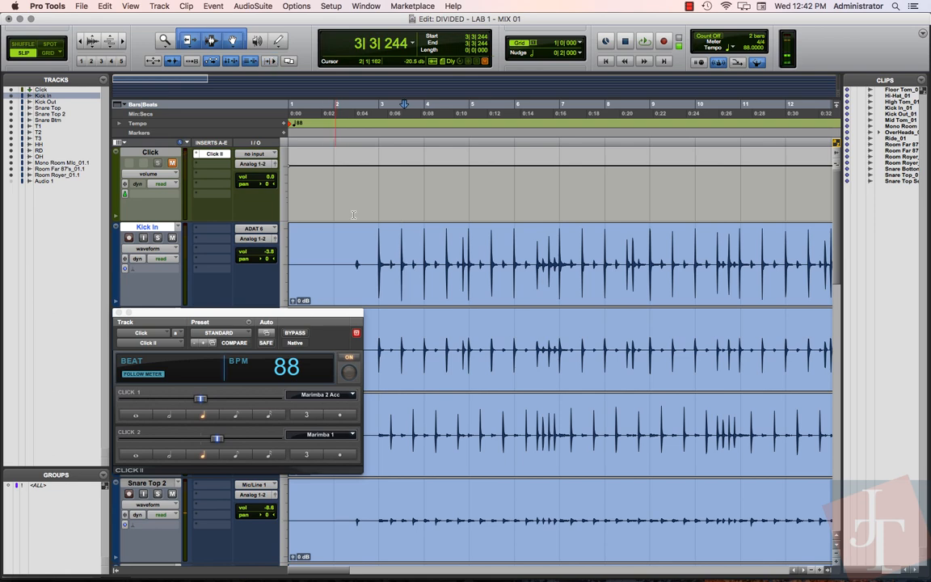
pyautogui.click(375, 254)
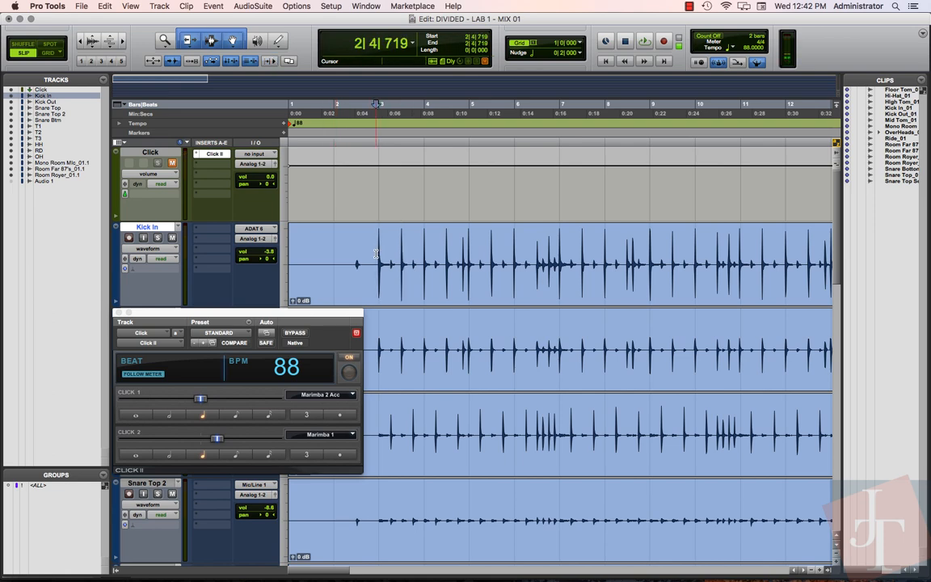
pyautogui.press('space')
pyautogui.press('space')
pyautogui.press('space')
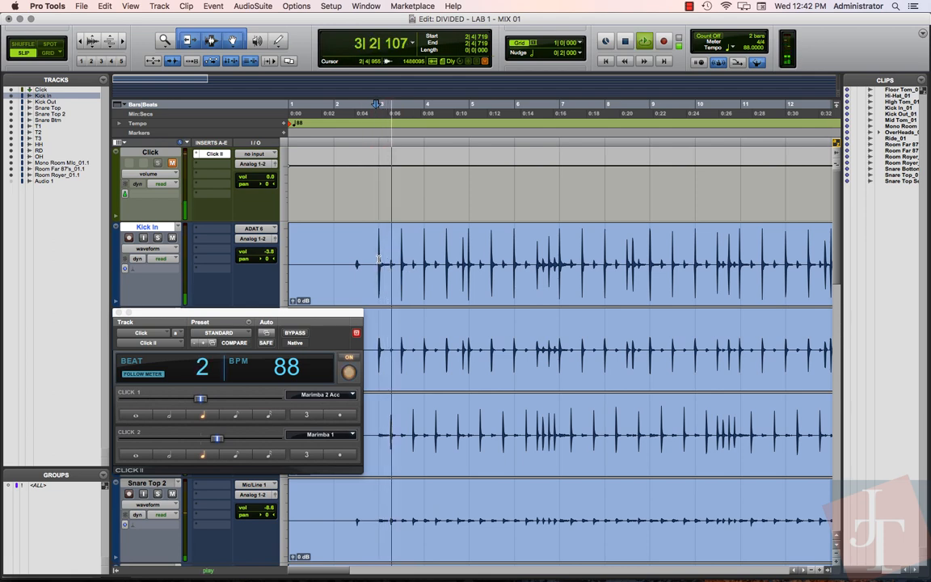
pyautogui.press('space')
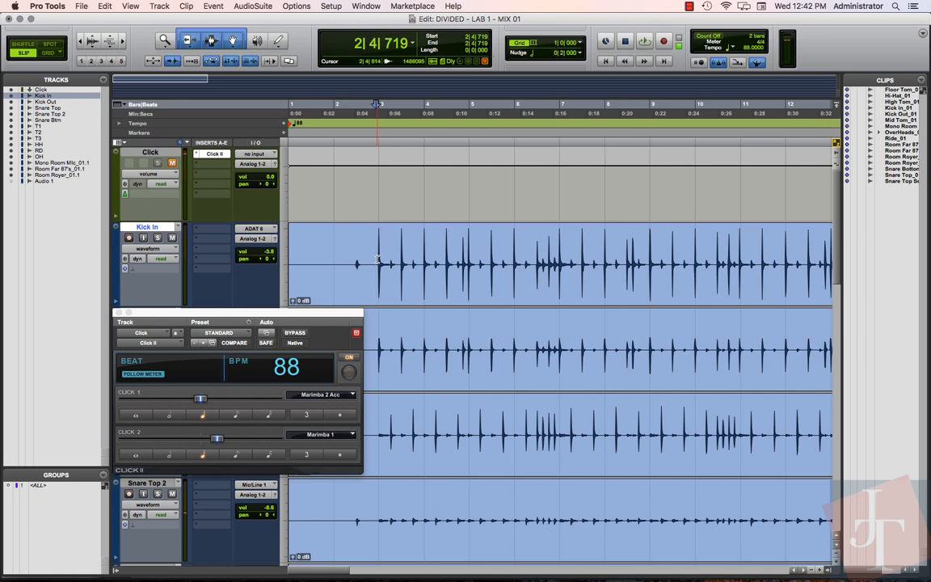
# Place the edit cursor on Kick In at about 2|4|154 and jump to the transient of the kick at bar 3.
pyautogui.click(368, 256)
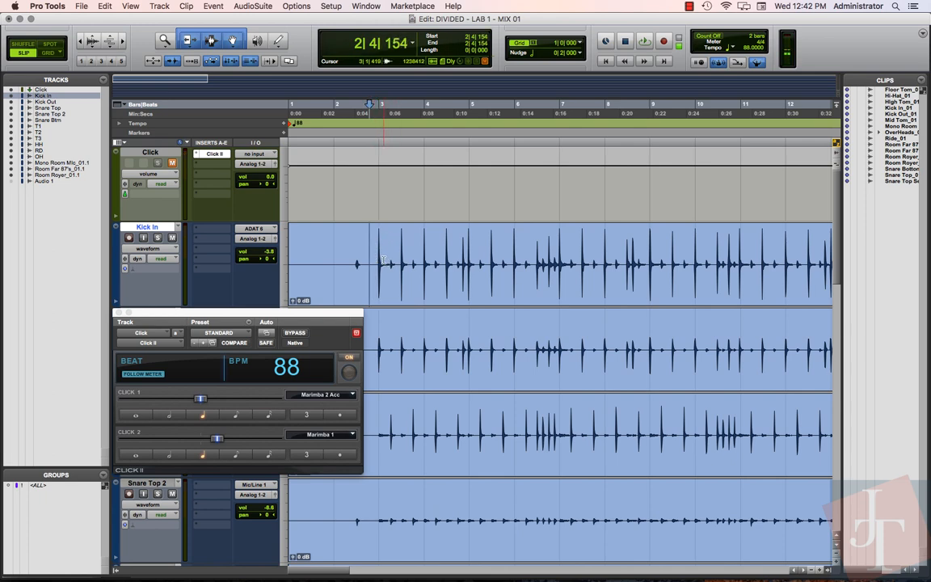
pyautogui.press('t')
pyautogui.press('t')
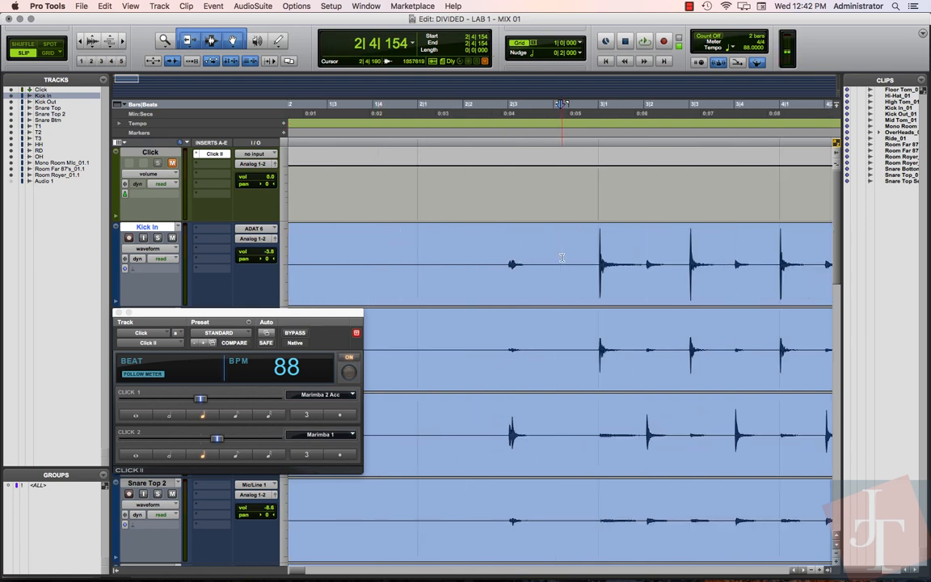
pyautogui.press('Tab')
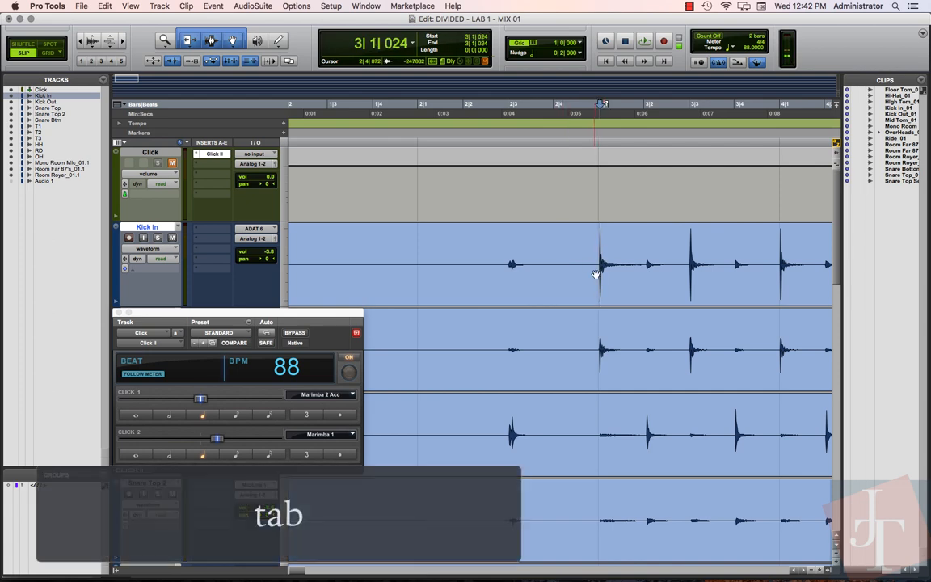
# Zoom in closely on the bar 3 kick transient to examine the cursor position against the start of the waveform and the bar line.
pyautogui.press('t')
pyautogui.press('t')
pyautogui.press('t')
pyautogui.press('t')
pyautogui.press('t')
pyautogui.press('t')
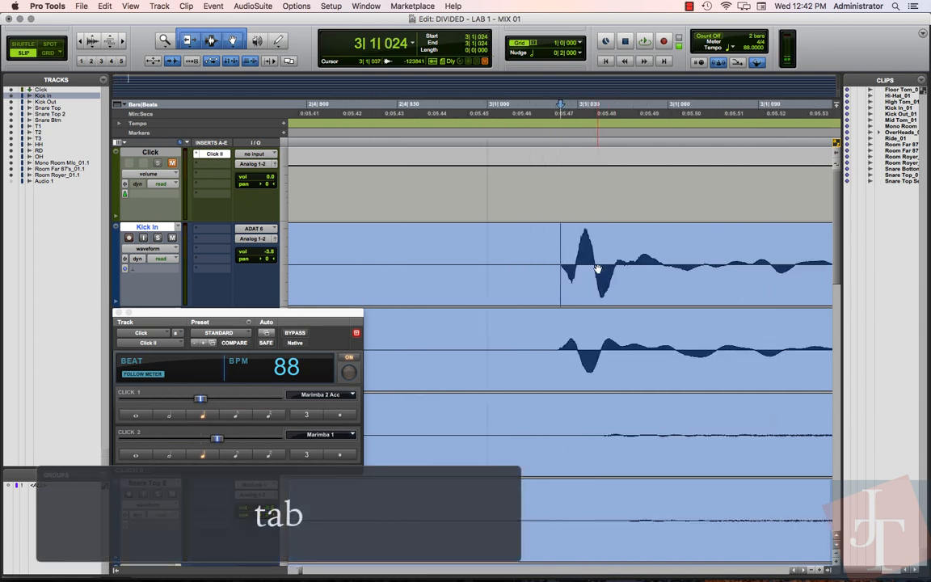
pyautogui.press('t')
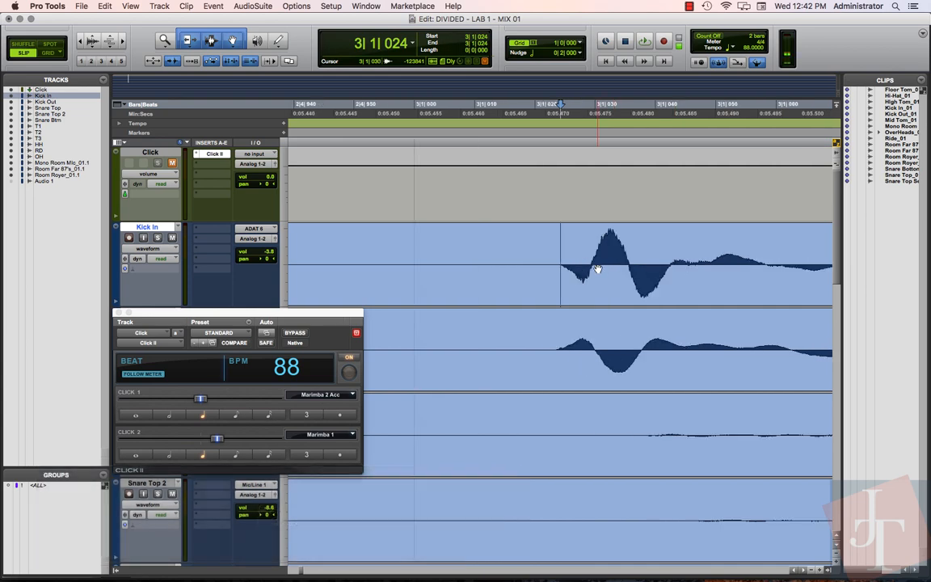
pyautogui.press('t')
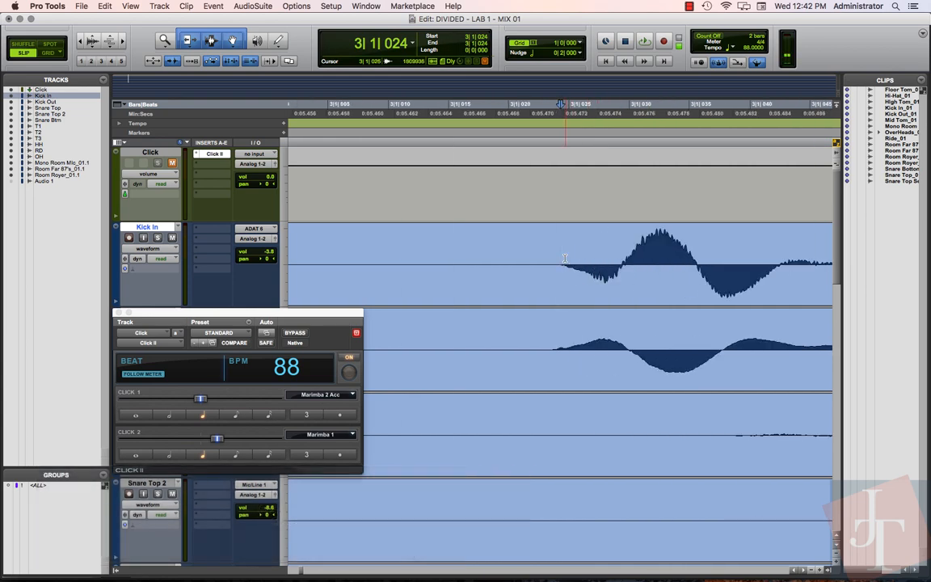
# Examine the gap between the bar 3 grid line and the start of the kick transient on Kick In.
pyautogui.hscroll(-5, 561, 269)
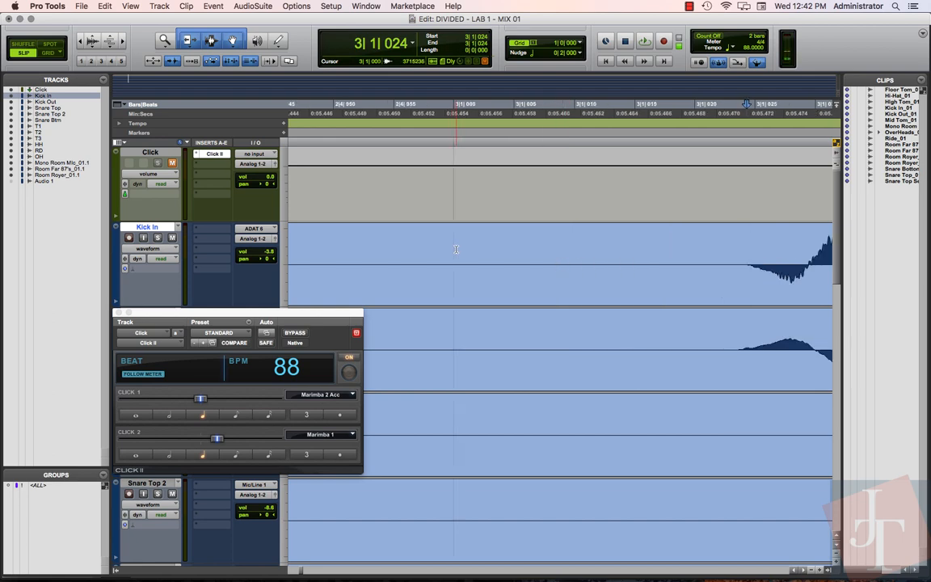
pyautogui.press('r')
pyautogui.press('r')
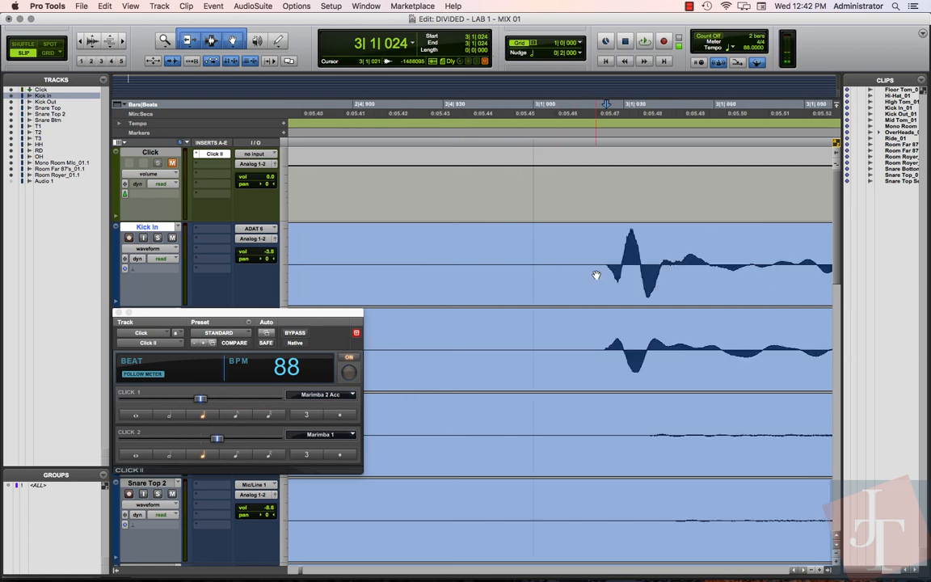
pyautogui.press('r')
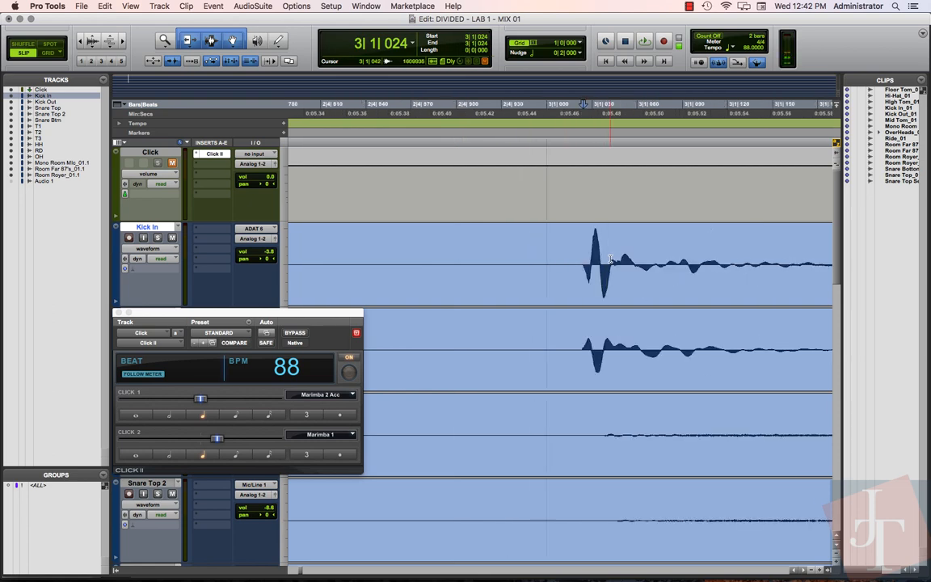
pyautogui.press('r')
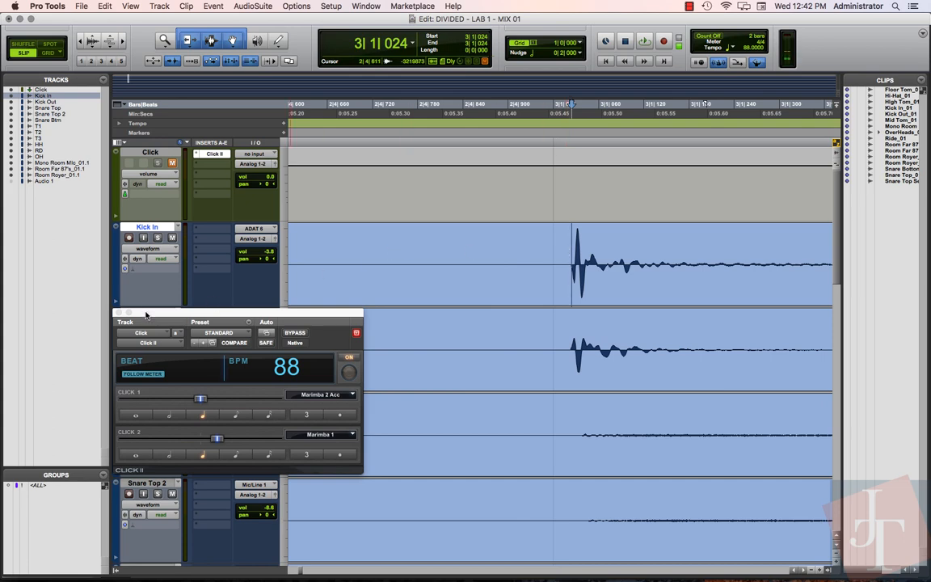
# Move the Click II plug-in window off the lower tracks and close it.
pyautogui.moveTo(146, 316); pyautogui.dragTo(127, 170)
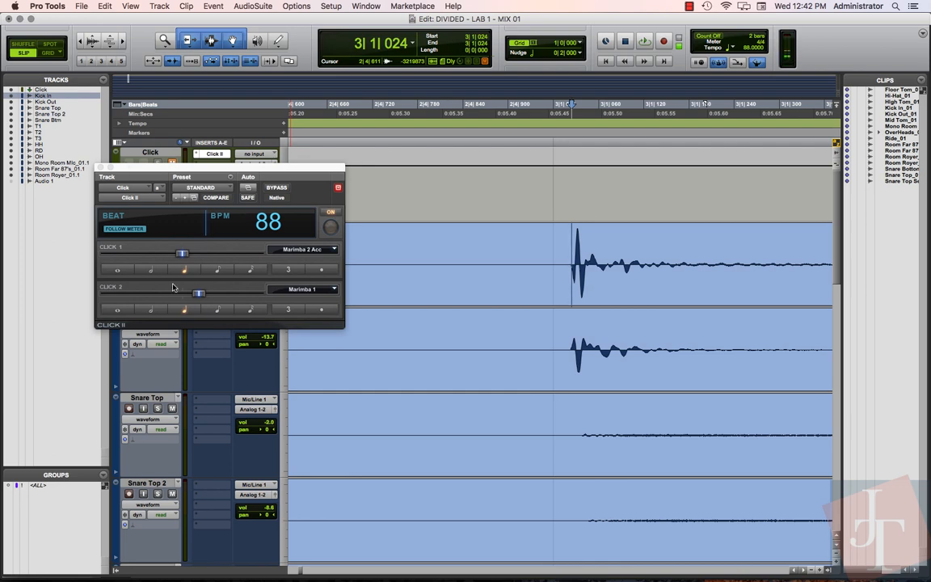
pyautogui.press('r')
pyautogui.press('r')
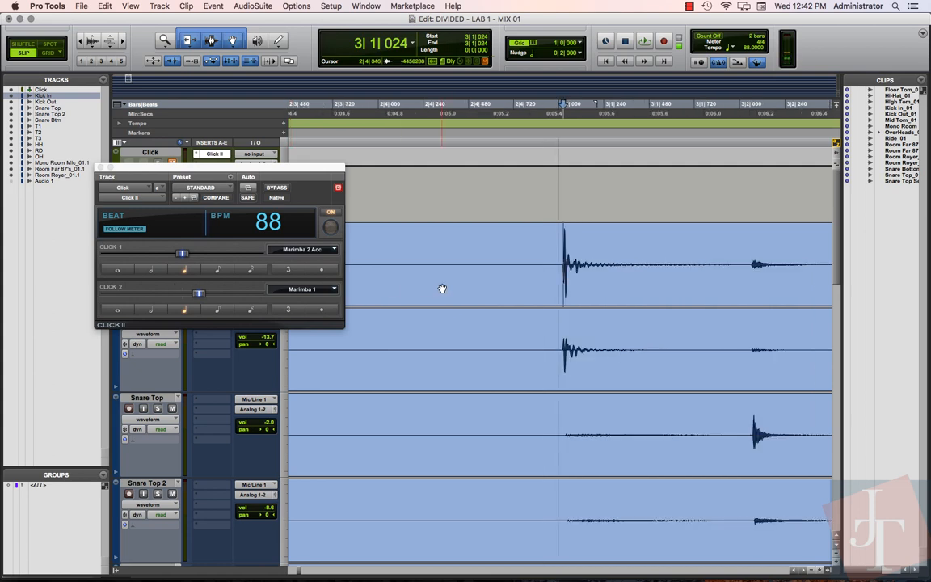
pyautogui.press('r')
pyautogui.press('r')
pyautogui.press('r')
pyautogui.press('r')
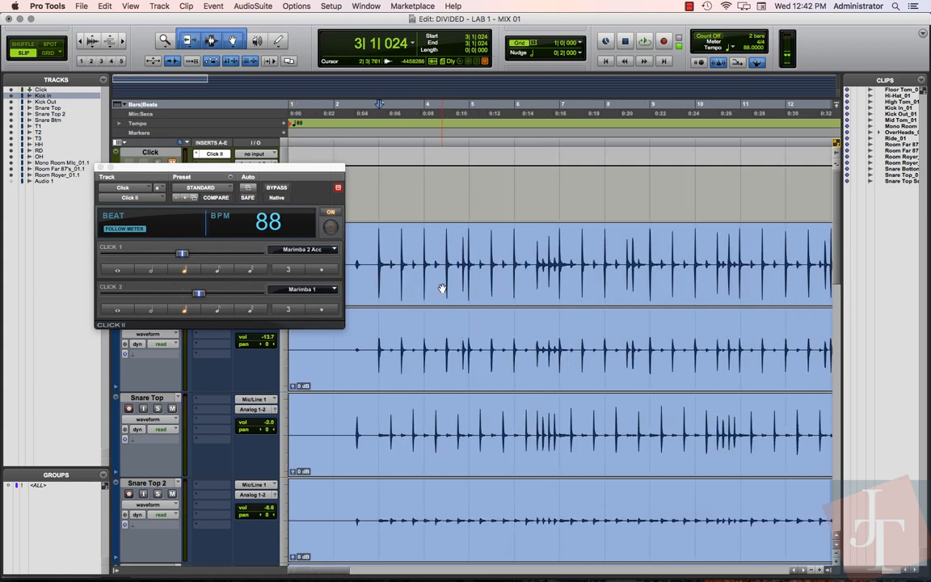
pyautogui.press('r')
pyautogui.press('r')
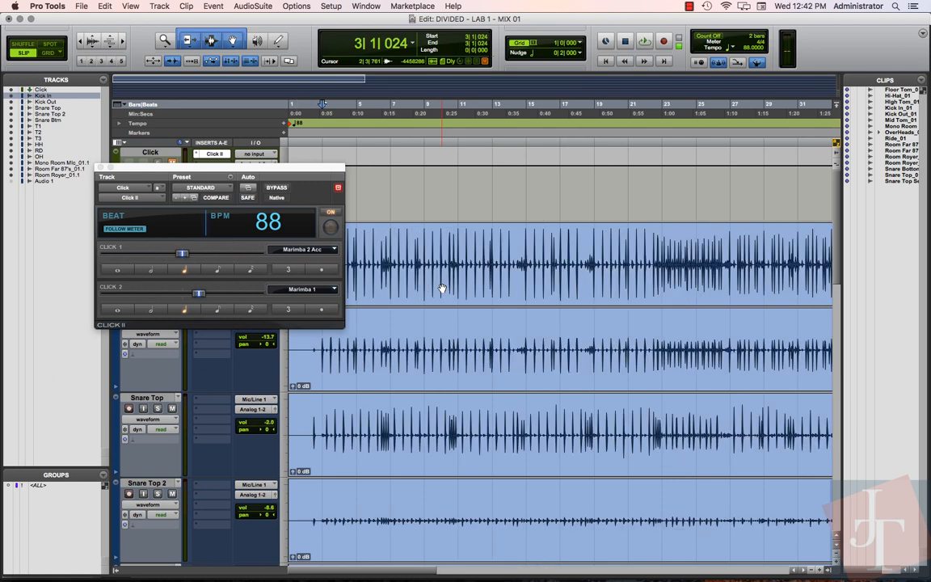
pyautogui.click(91, 150)
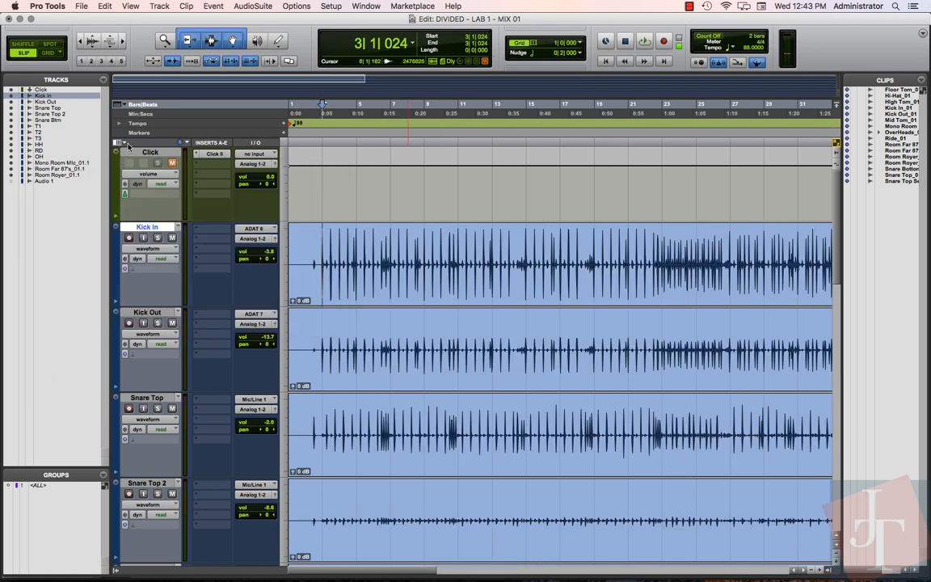
# Play from the bar 3 kick at 3|1|024, mark the selection end on the fly at about 7|1|042, and stop playback.
pyautogui.press('space')
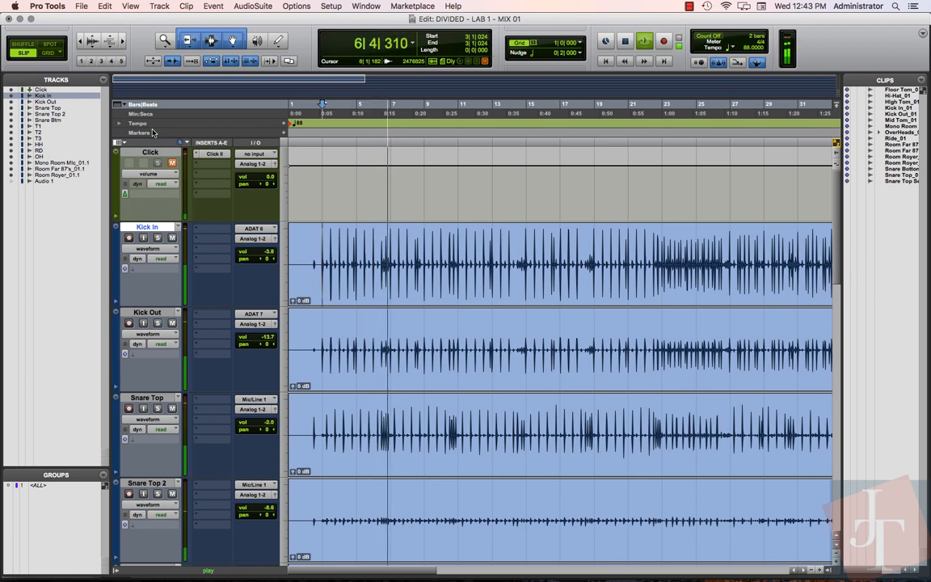
pyautogui.press('Up')
pyautogui.press('space')
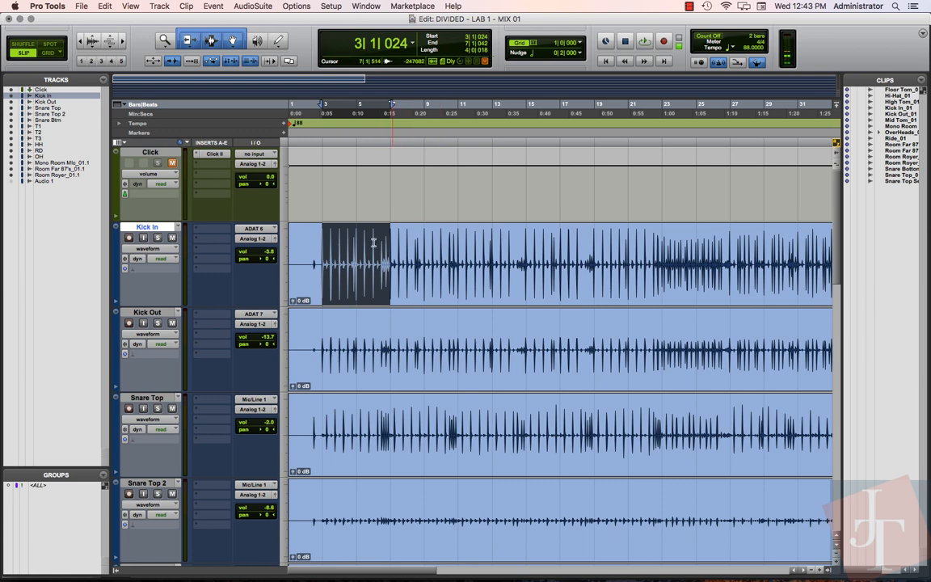
# Check closely that the selection start on Kick In sits at the beginning of the bar 3 kick transient.
pyautogui.keyDown('alt'); pyautogui.scroll(6, 346, 280); pyautogui.keyUp('alt')
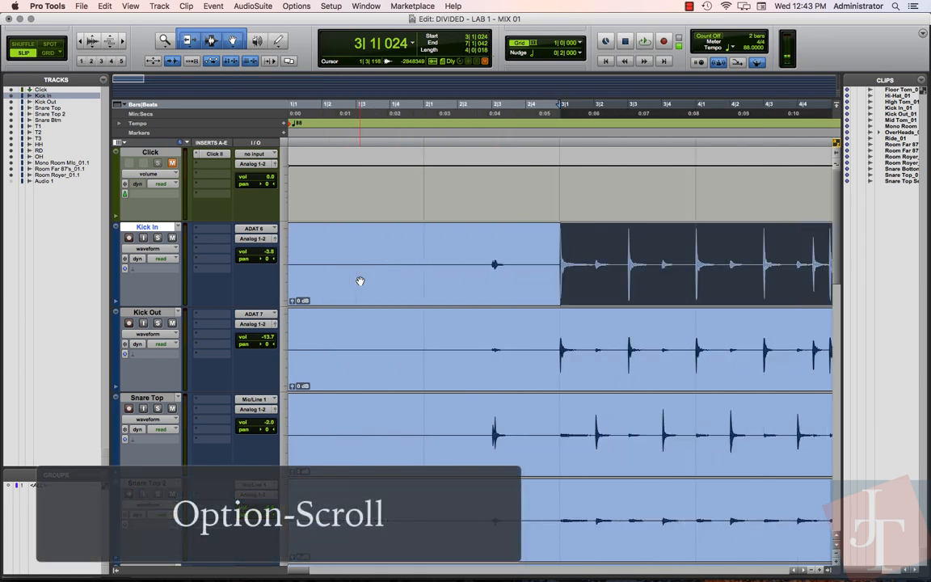
pyautogui.keyDown('alt'); pyautogui.scroll(5, 361, 281); pyautogui.keyUp('alt')
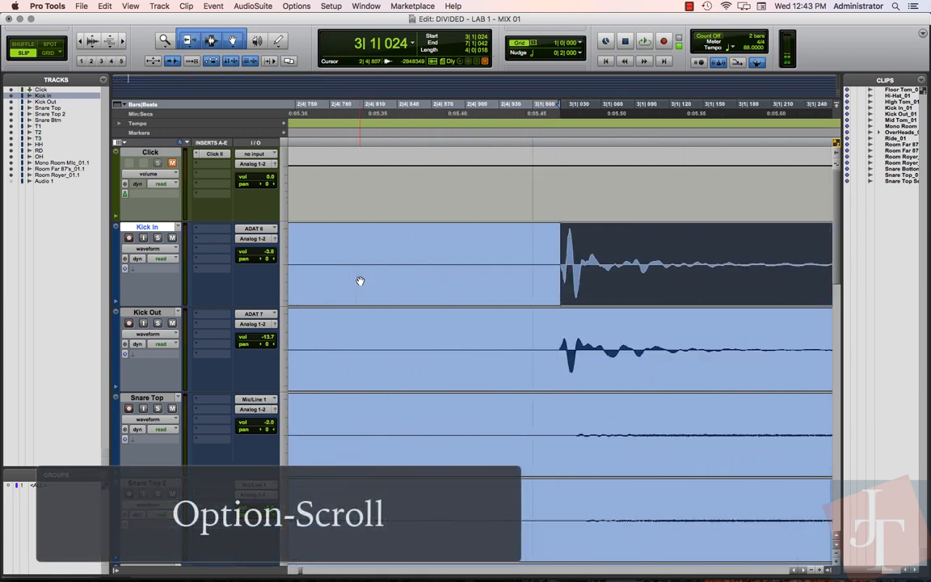
pyautogui.keyDown('alt'); pyautogui.scroll(2, 360, 280); pyautogui.keyUp('alt')
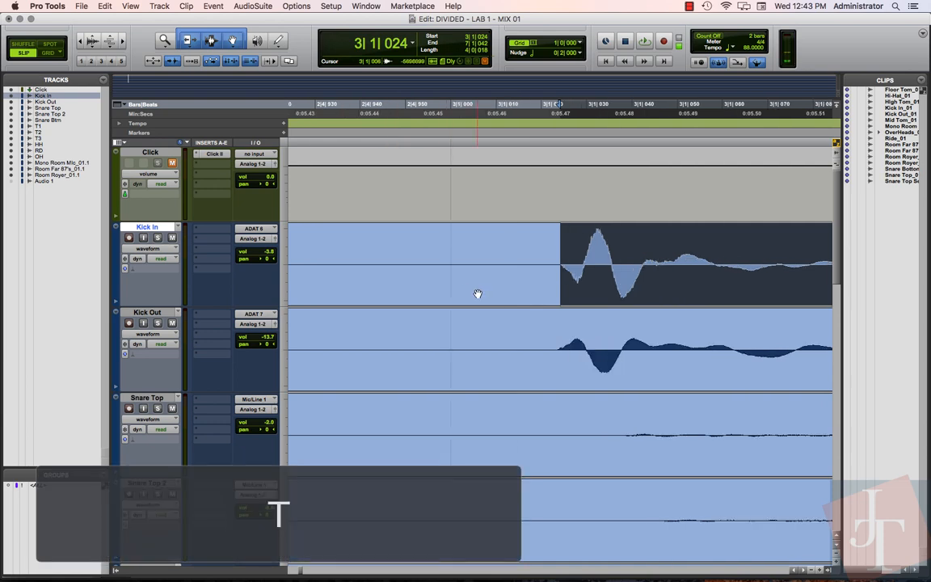
pyautogui.keyDown('alt'); pyautogui.scroll(1, 478, 294); pyautogui.keyUp('alt')
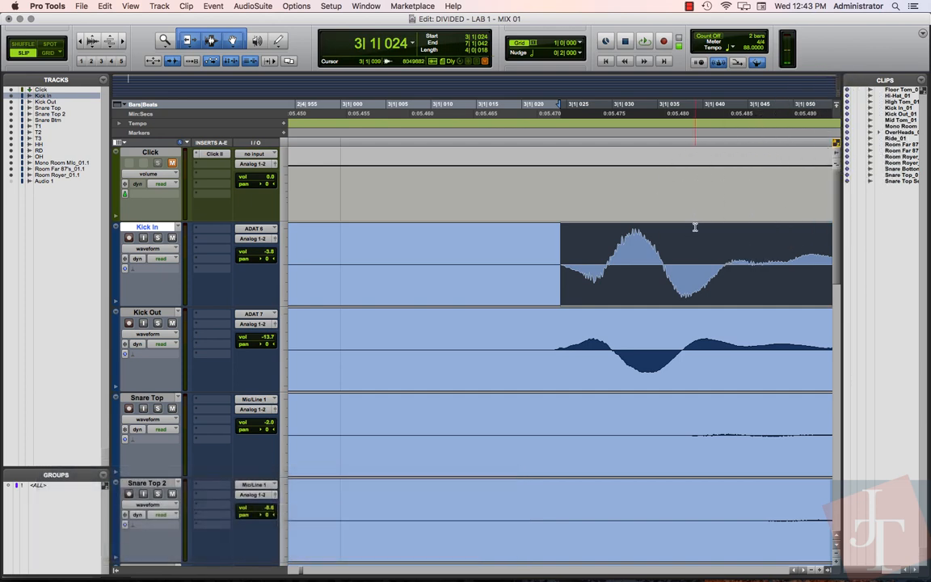
pyautogui.press('t')
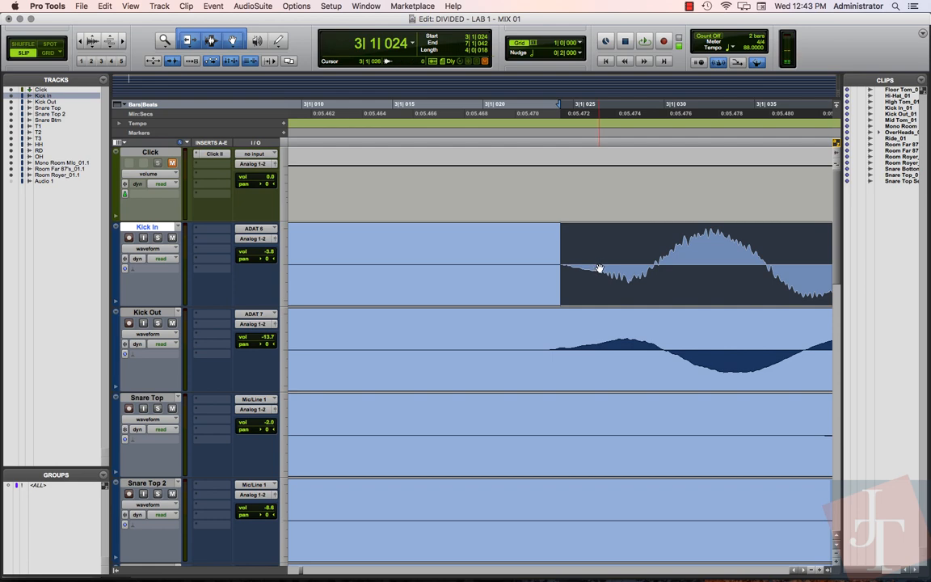
pyautogui.press('r')
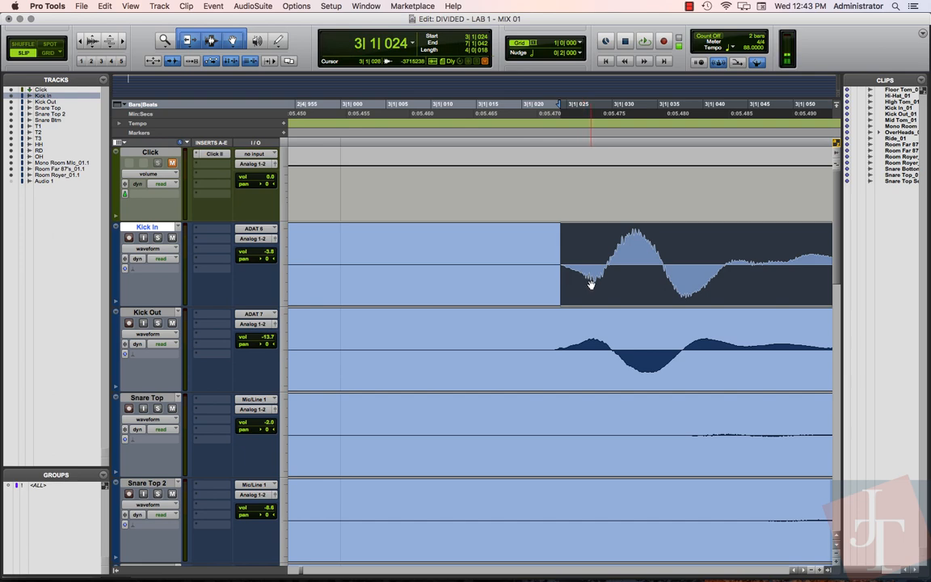
# Move the selection end back to the start of the bar 7 kick transient at 7|1|011.
pyautogui.press('w')
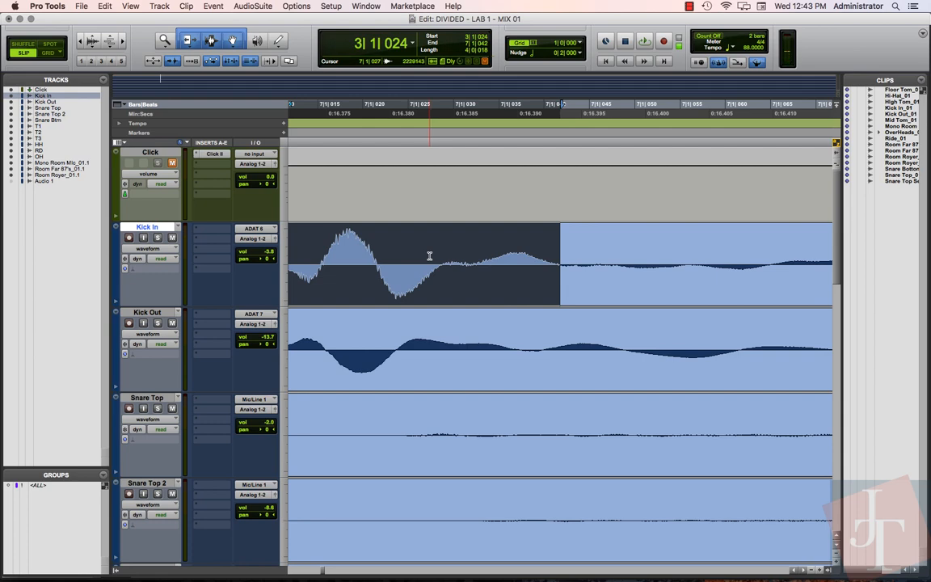
pyautogui.press('t')
pyautogui.press('r')
pyautogui.press('r')
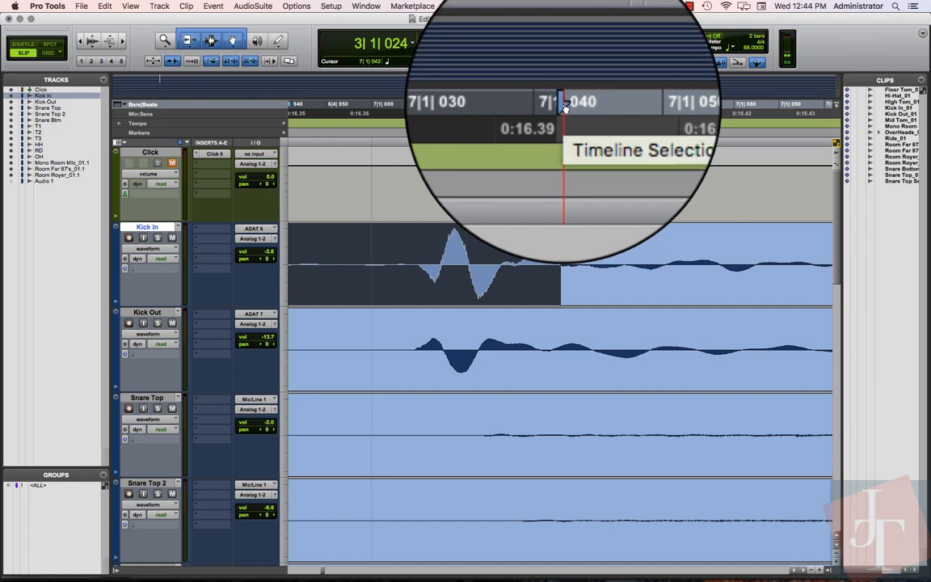
pyautogui.click(565, 108)
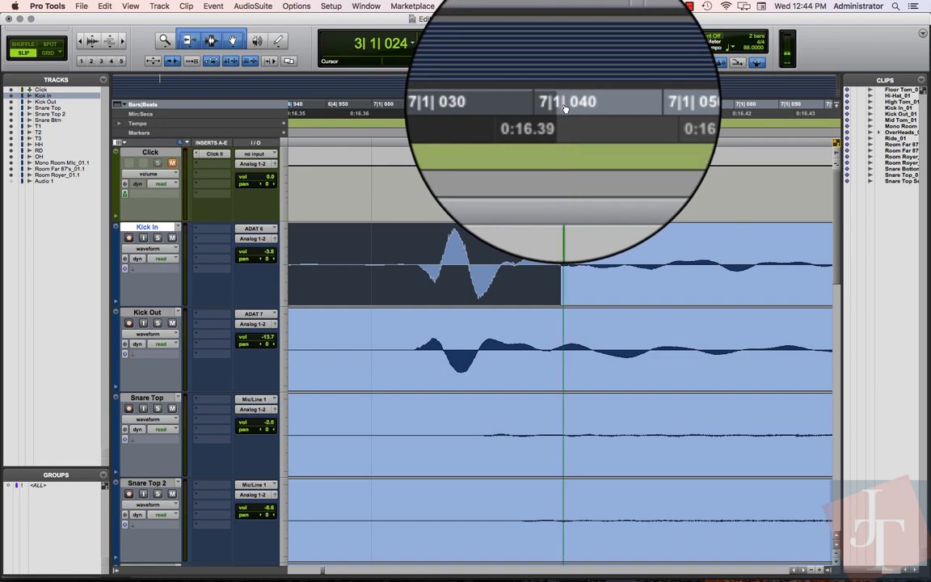
pyautogui.moveTo(564, 107); pyautogui.dragTo(421, 103)
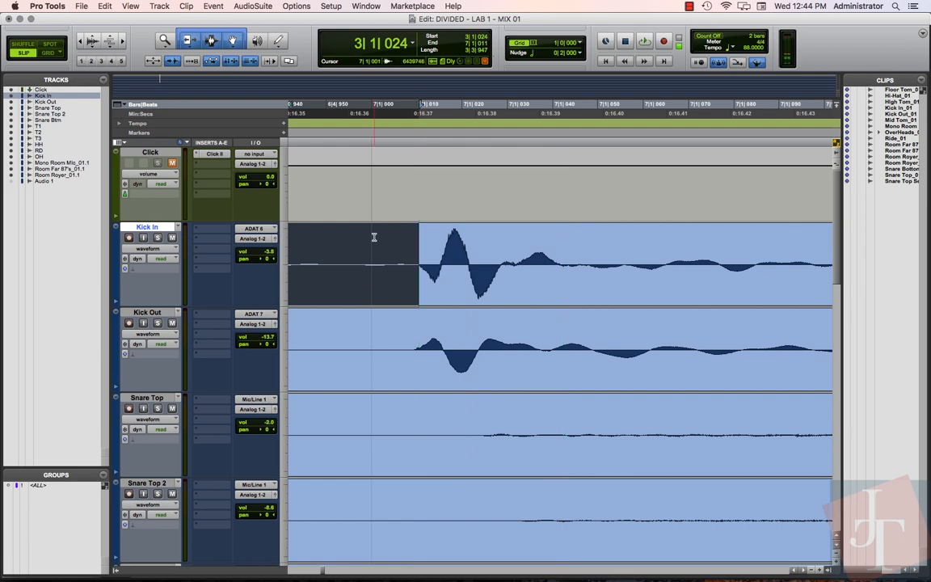
# Fine-tune the selection end at close zoom to 7|1|010, where the bar 7 kick waveform begins.
pyautogui.press('t')
pyautogui.press('t')
pyautogui.press('t')
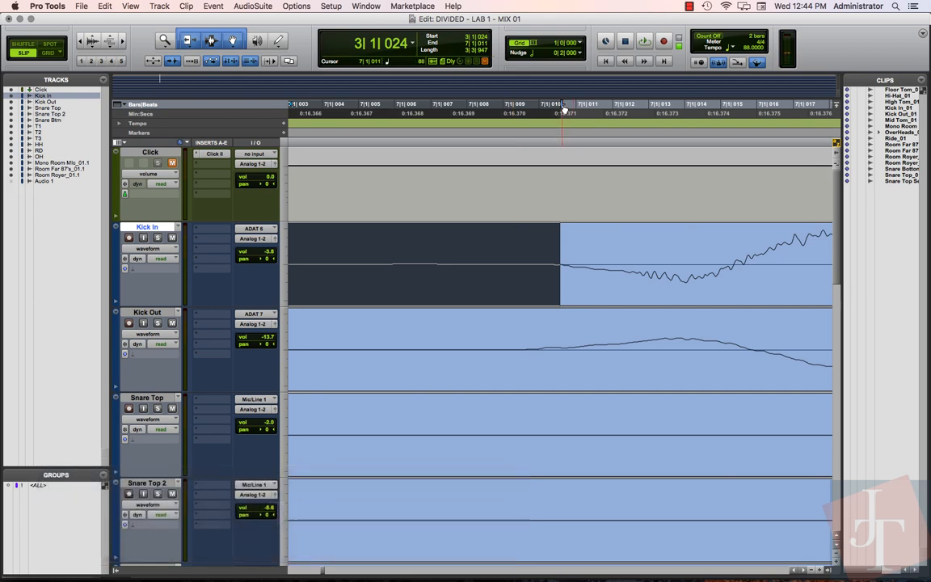
pyautogui.moveTo(564, 108); pyautogui.dragTo(556, 108)
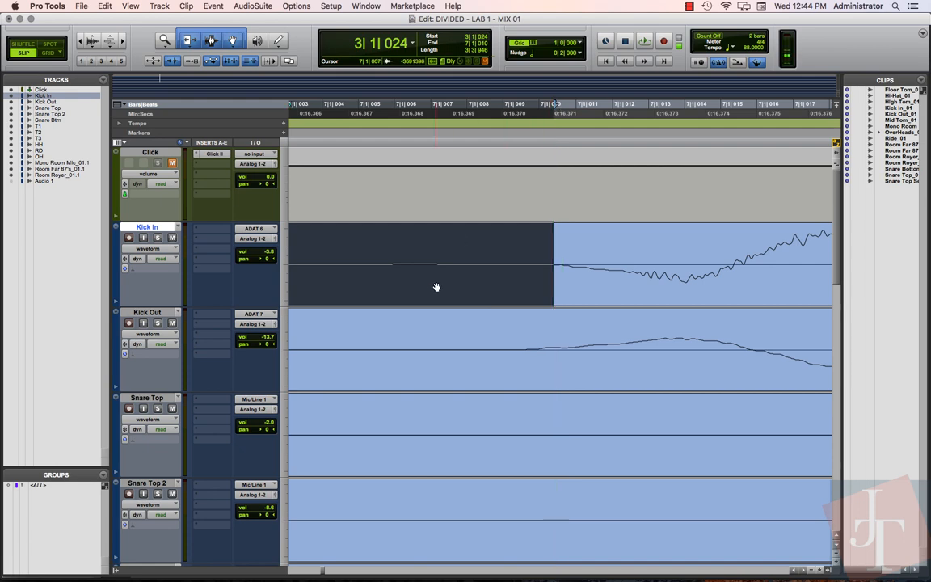
# Play the whole four-bar selection from bar 3 to bar 7 to check it by ear and stop playback.
pyautogui.hotkey('alt', 'f')
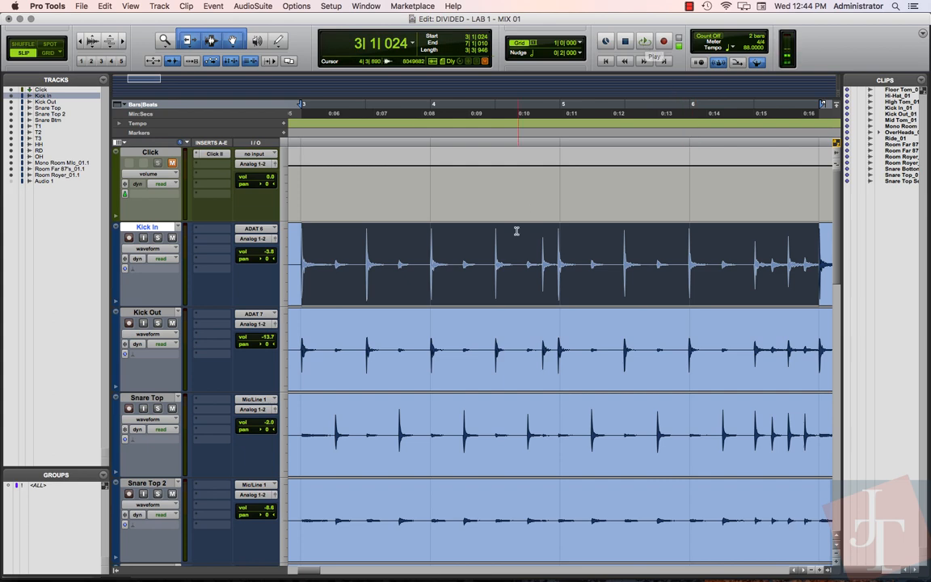
pyautogui.press('space')
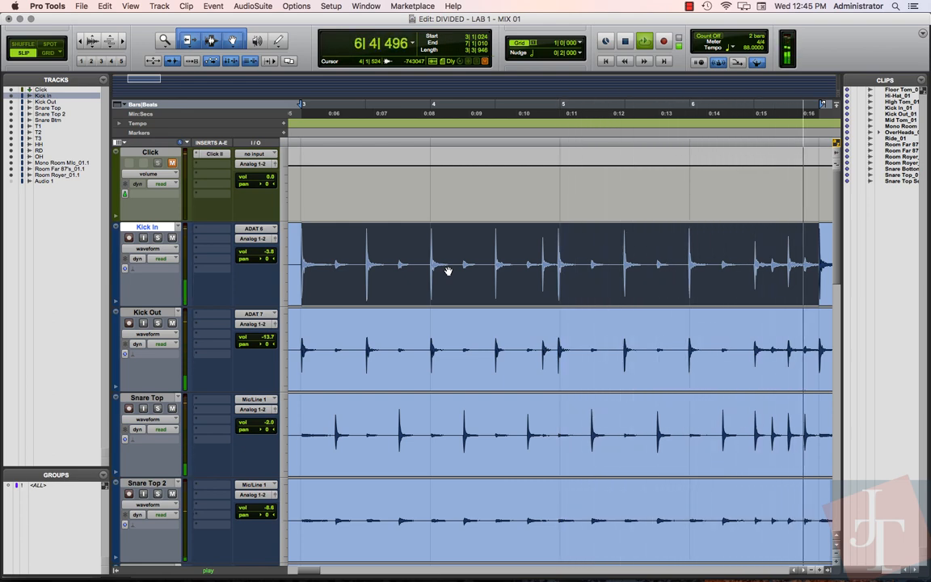
pyautogui.press('space')
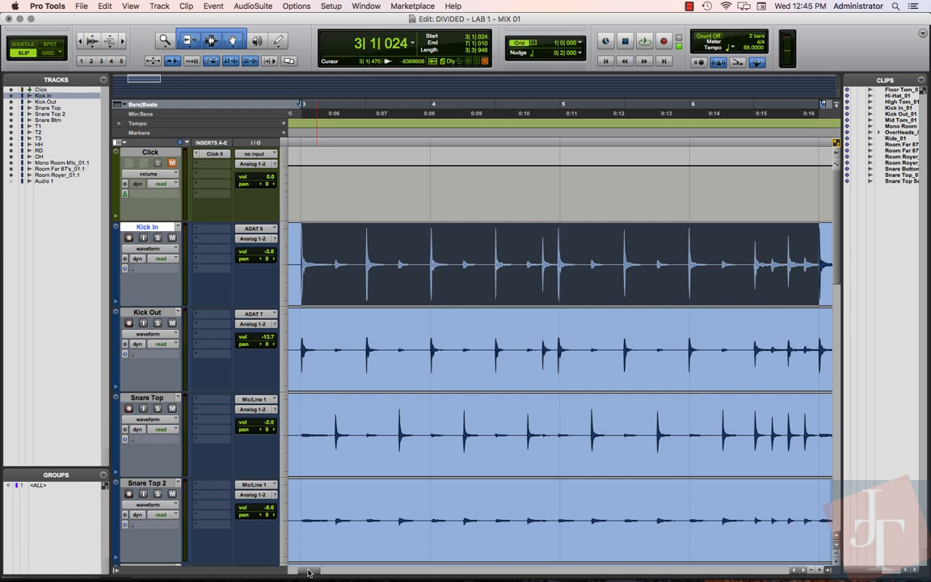
# Apply Identify Beat to the selection with start location 3|1|000 and end location 7|1|000, both in 4/4.
pyautogui.moveTo(308, 572); pyautogui.dragTo(296, 573)
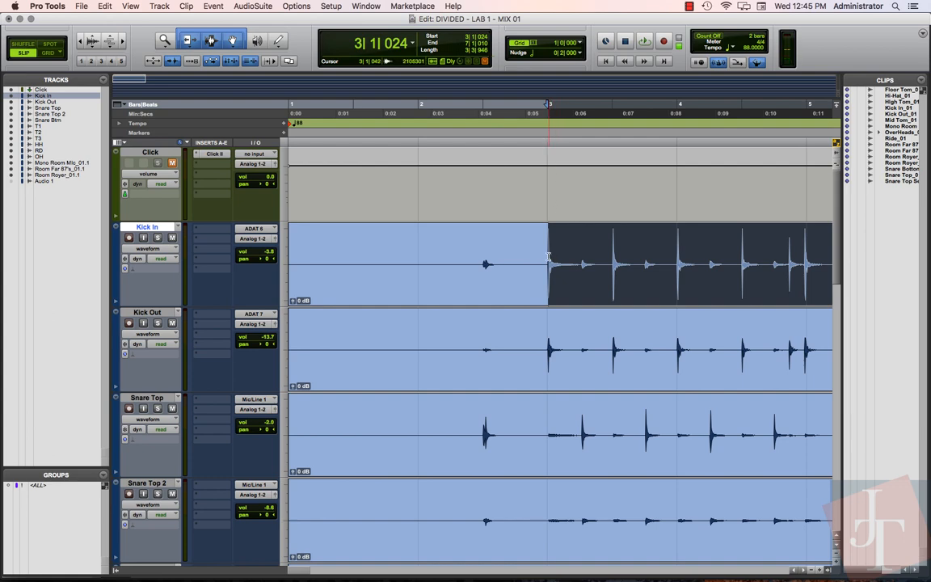
pyautogui.press('super+i')
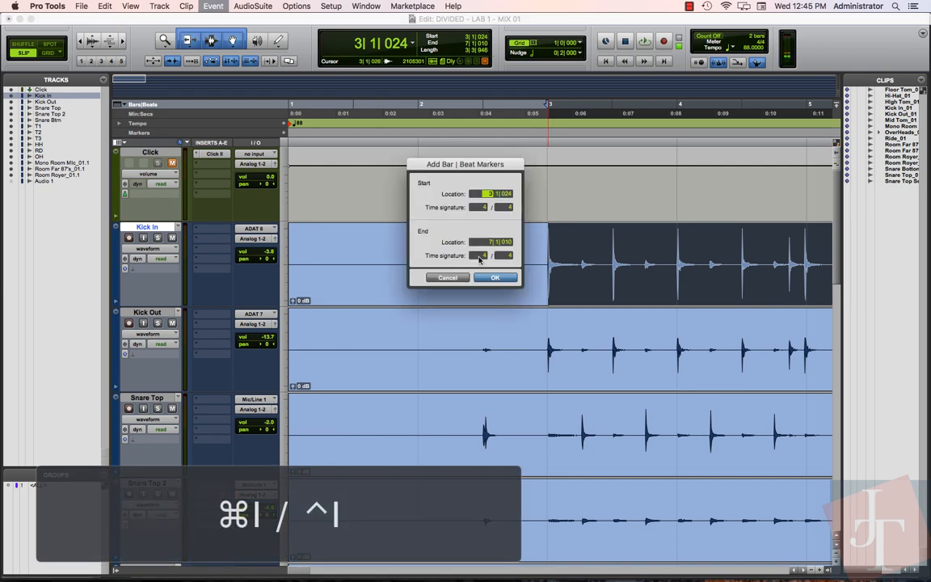
pyautogui.click(462, 277)
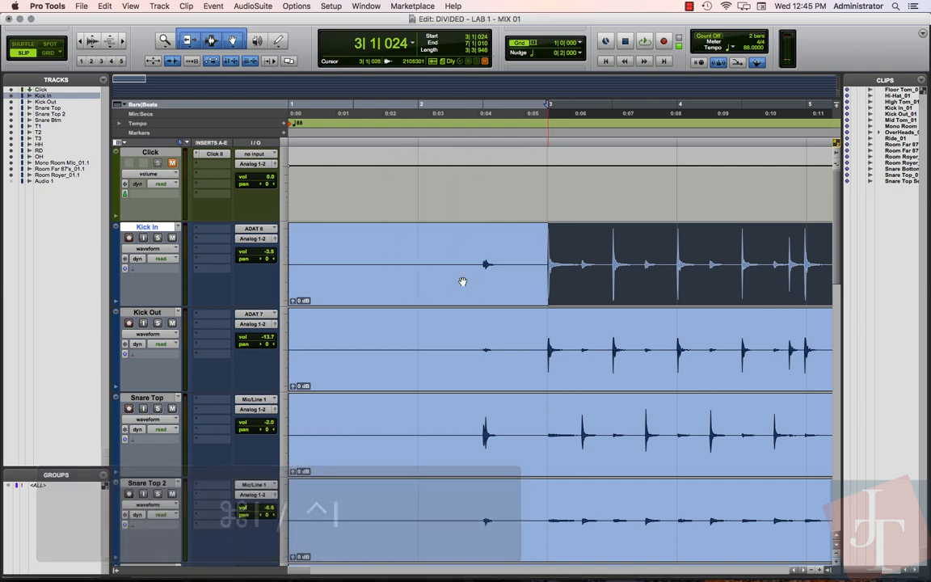
pyautogui.click(213, 5)
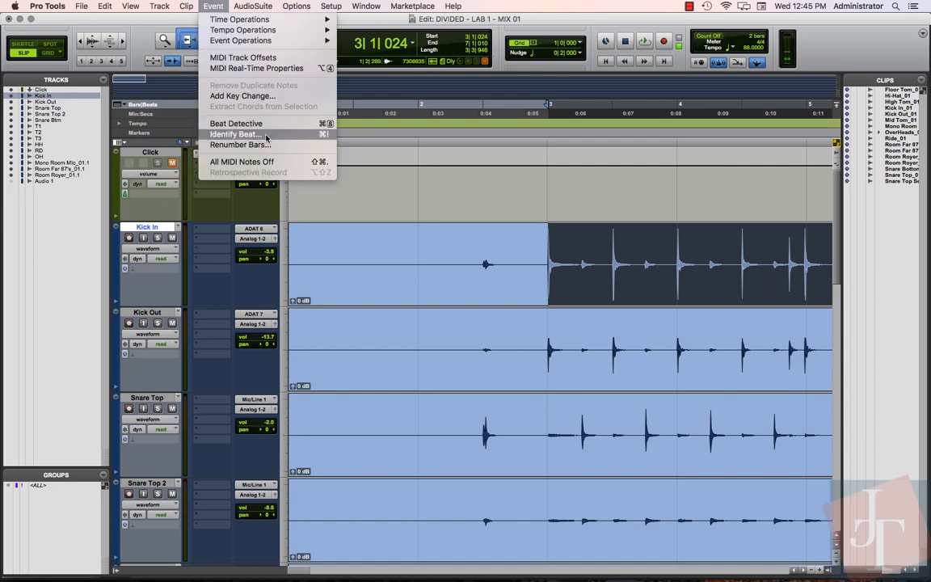
pyautogui.click(323, 138)
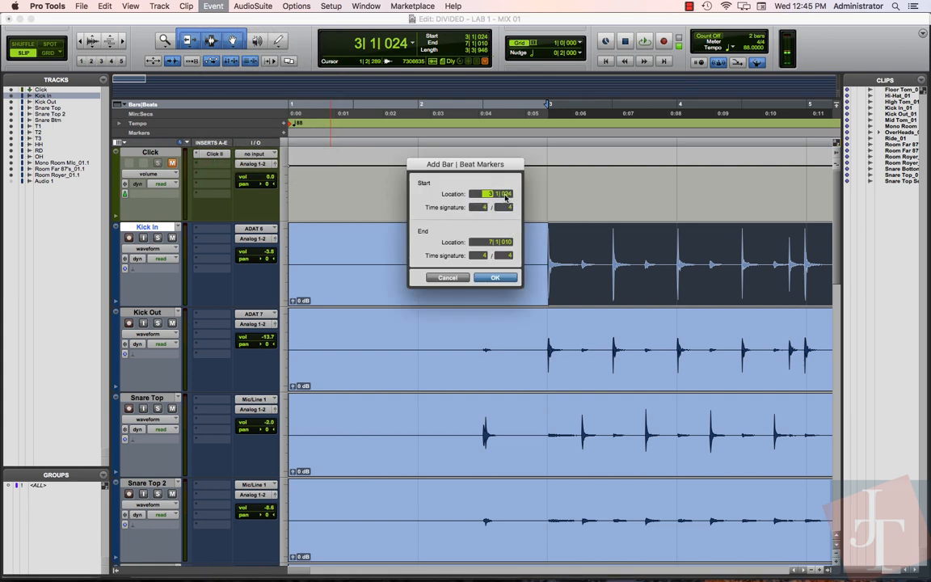
pyautogui.click(503, 195)
pyautogui.click(505, 244)
pyautogui.click(489, 243)
pyautogui.press('Right')
pyautogui.press('Right')
pyautogui.click(496, 278)
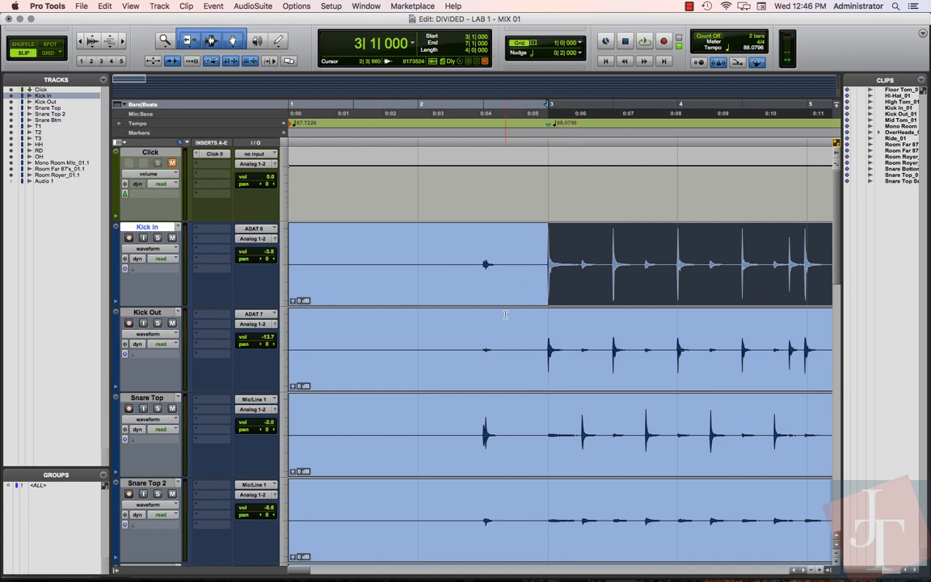
# Place the edit cursor on Kick In just before the bar 7 kick, at about 6|4|748.
pyautogui.hscroll(5, 505, 315)
pyautogui.hscroll(5, 505, 314)
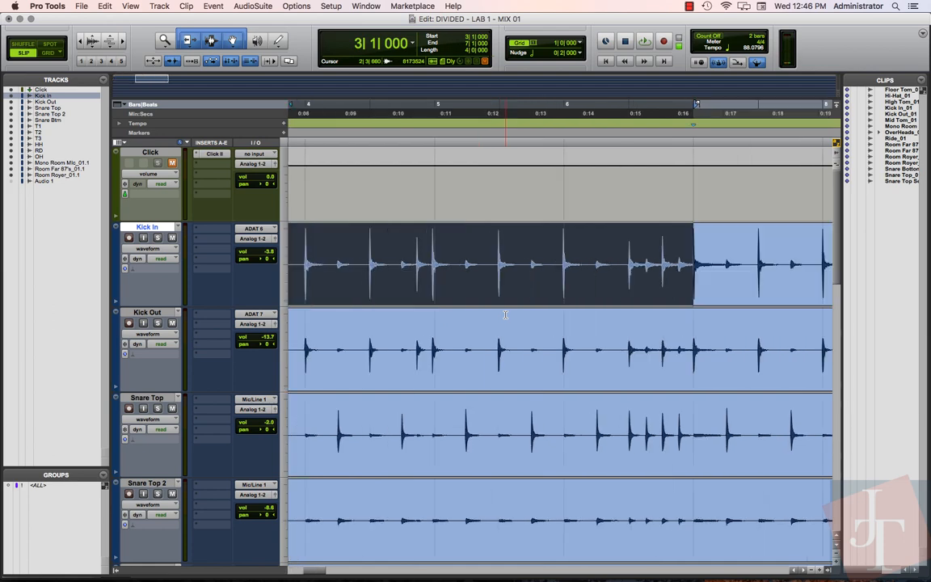
pyautogui.hscroll(5, 505, 314)
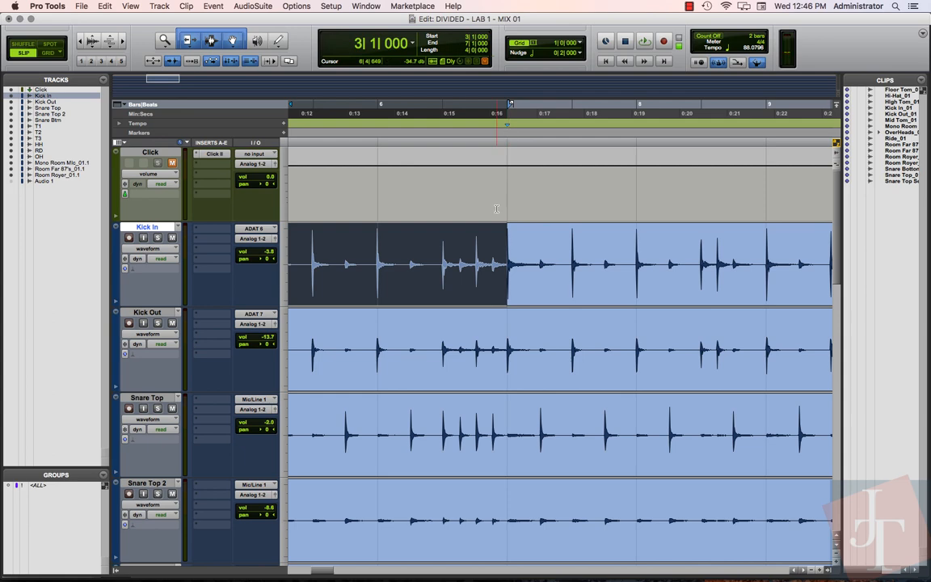
pyautogui.click(499, 245)
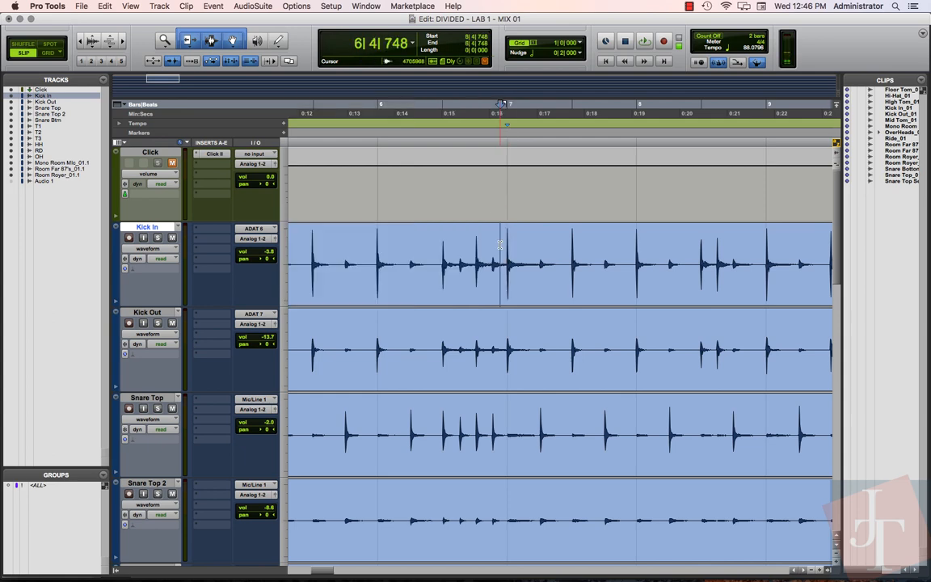
# Move the edit cursor onto the bar 7 kick transient at 7|1|000 and check its alignment at close zoom.
pyautogui.press('Tab')
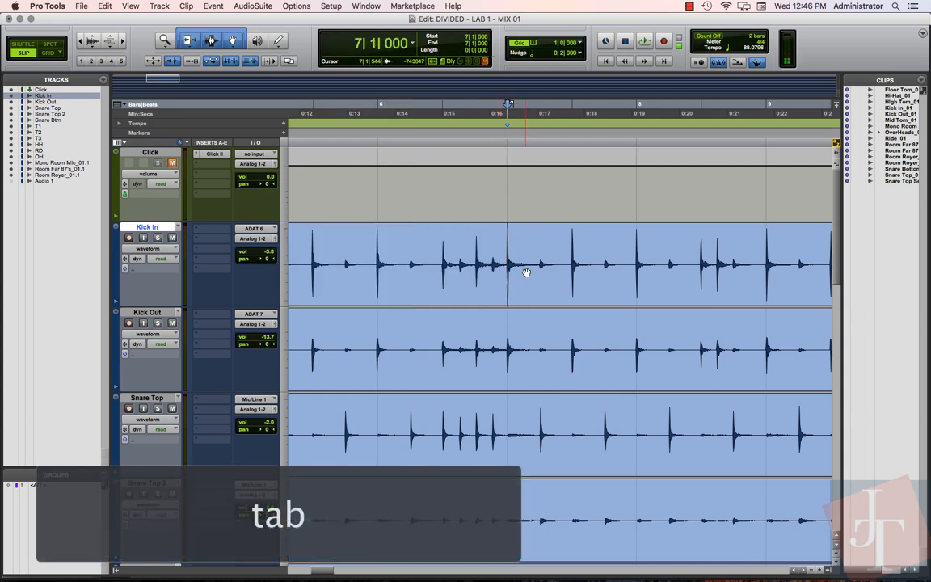
pyautogui.scroll(2, 527, 275)
pyautogui.scroll(6, 527, 274)
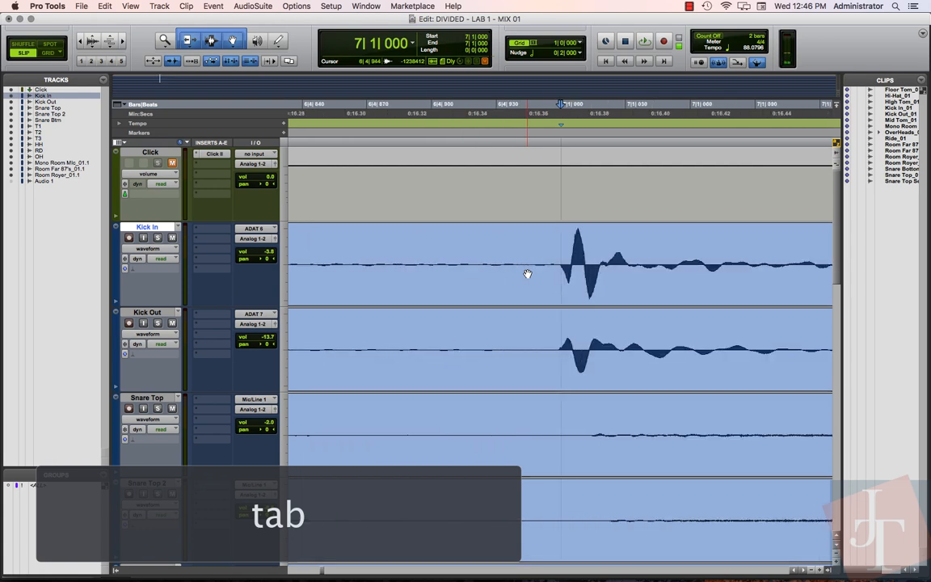
pyautogui.scroll(1, 528, 274)
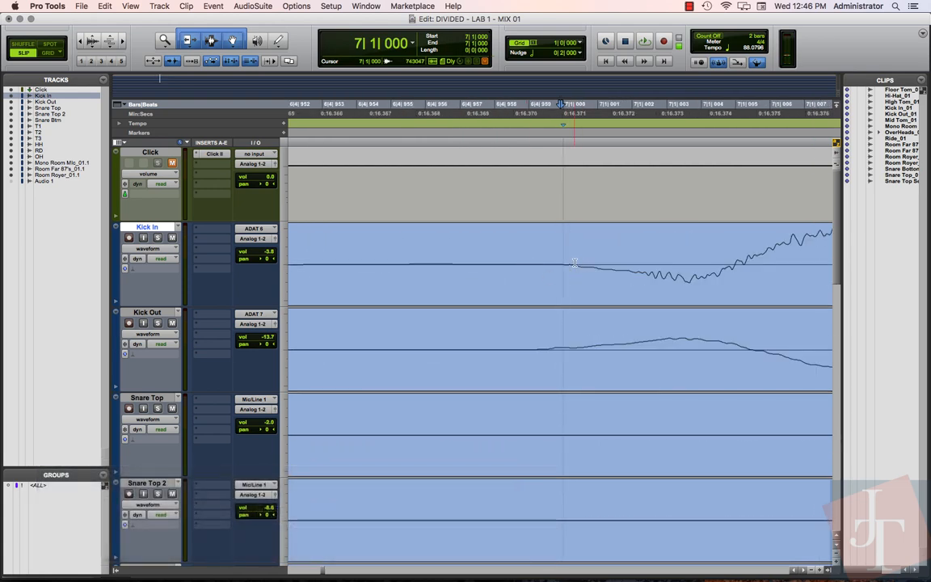
pyautogui.scroll(-3, 569, 276)
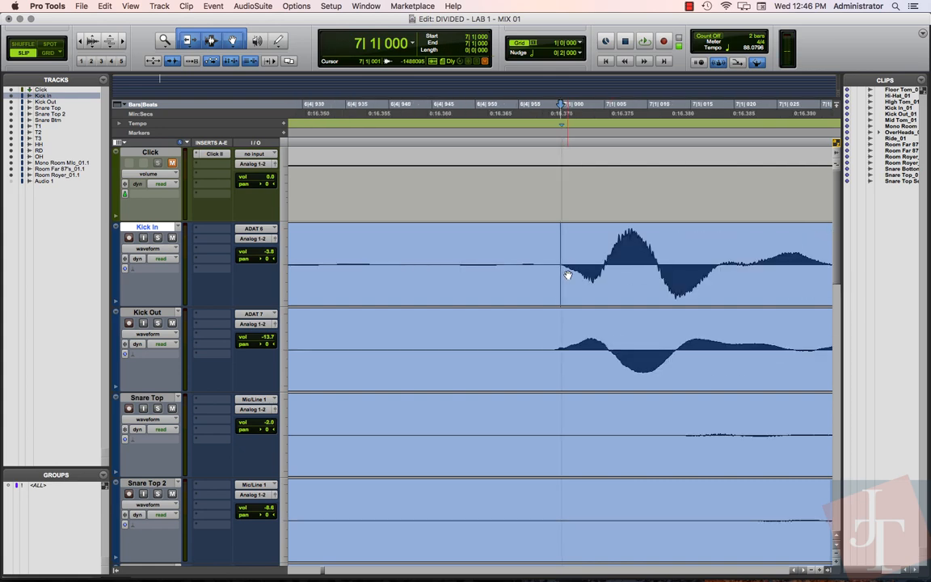
pyautogui.scroll(-1, 569, 275)
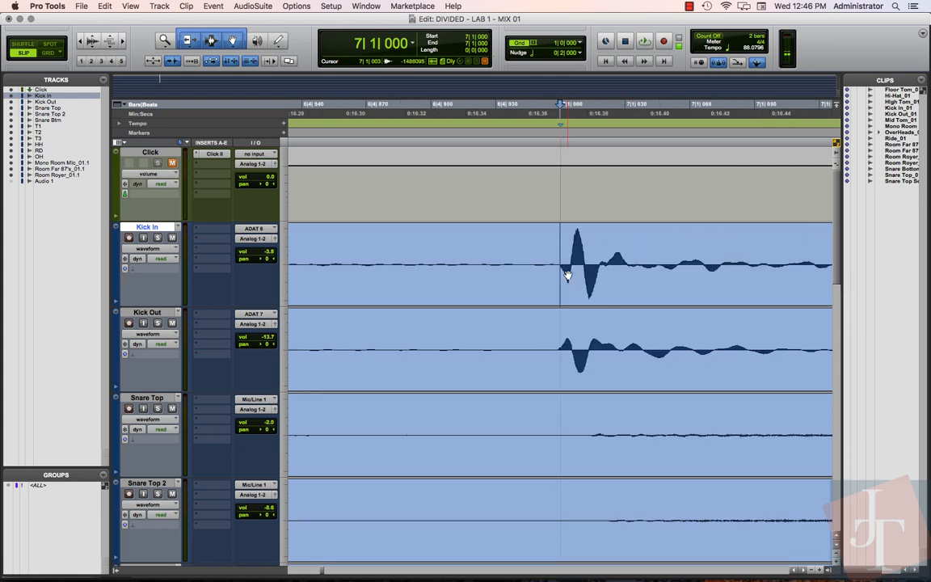
pyautogui.scroll(-1, 570, 276)
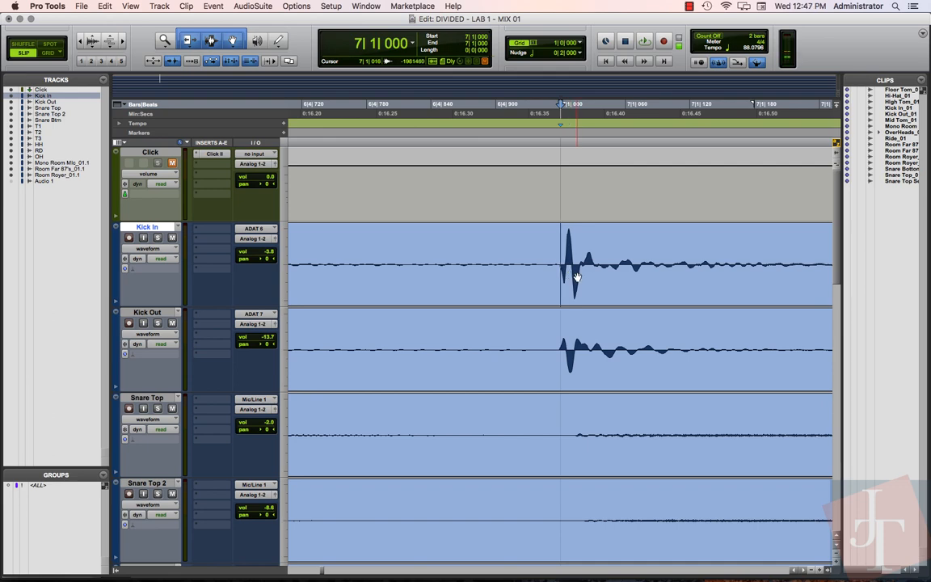
# Play from bar 7 and mark the selection end on the fly at about 11|1|013, then stop playback.
pyautogui.press('space')
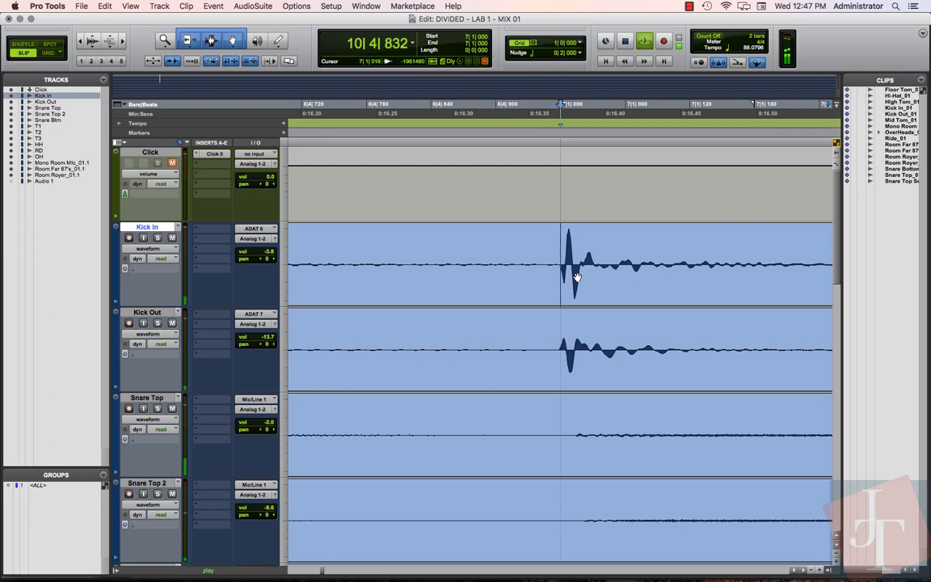
pyautogui.press('Up')
pyautogui.press('space')
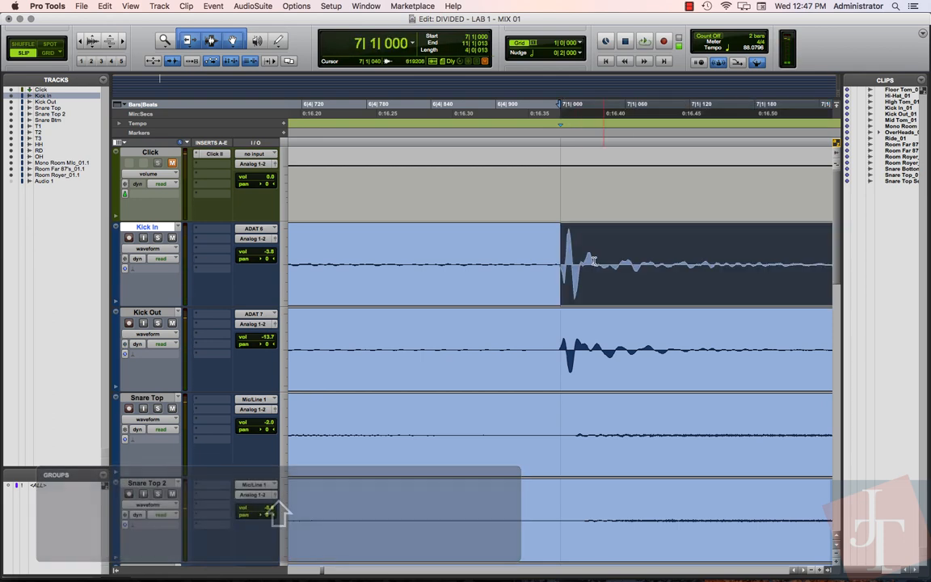
# Check the selection start, then move the selection end back to 10|4|896, where the kick waveform begins.
pyautogui.hotkey('alt', 'f')
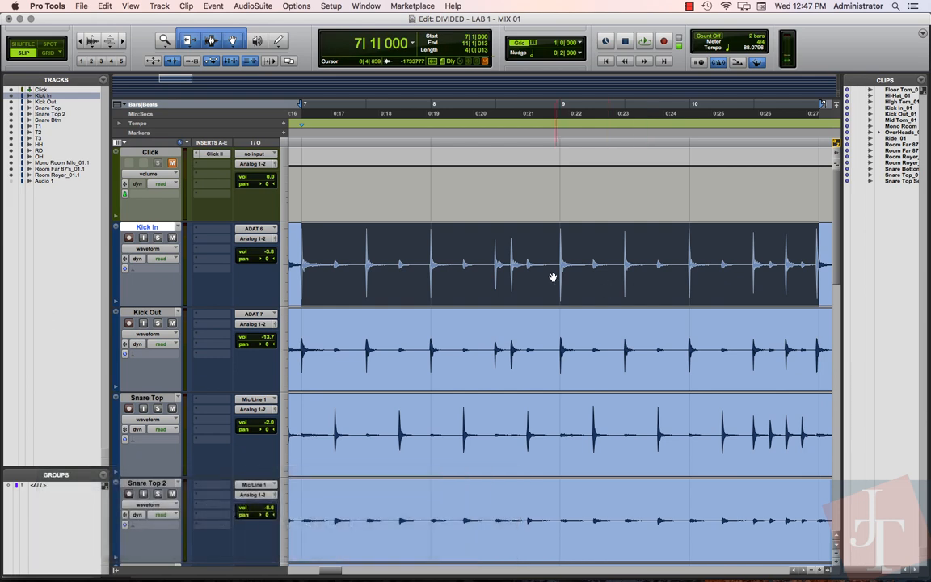
pyautogui.scroll(10, 553, 277)
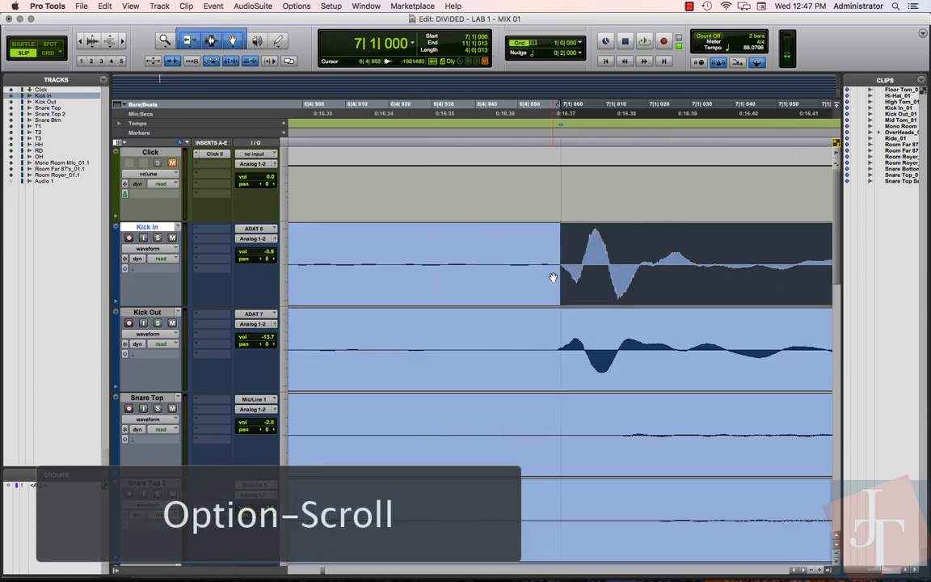
pyautogui.scroll(4, 553, 277)
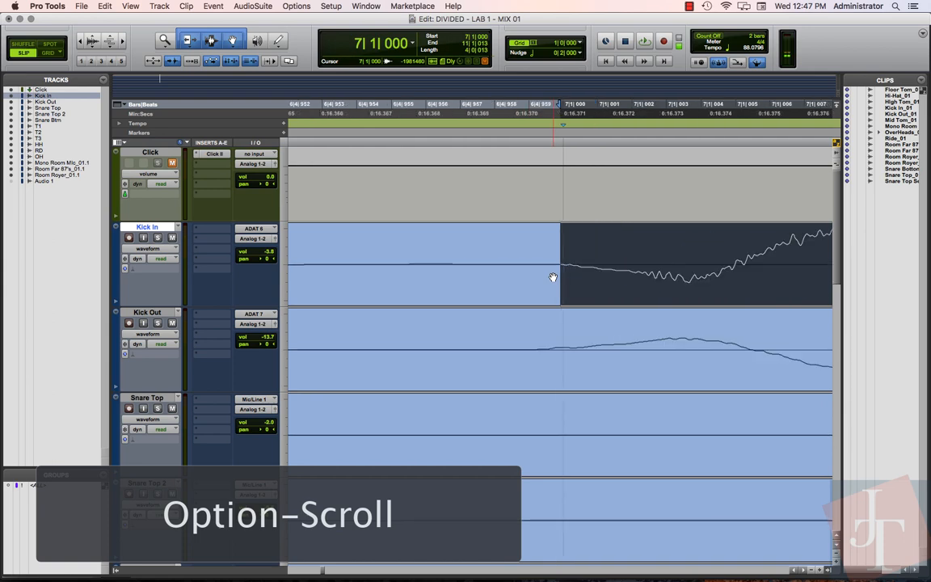
pyautogui.scroll(-2, 553, 278)
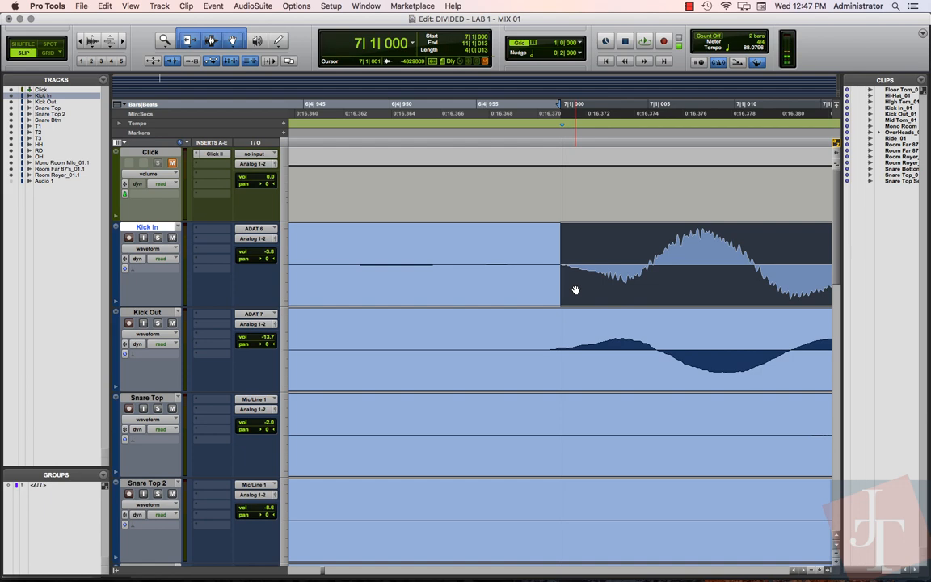
pyautogui.press('w')
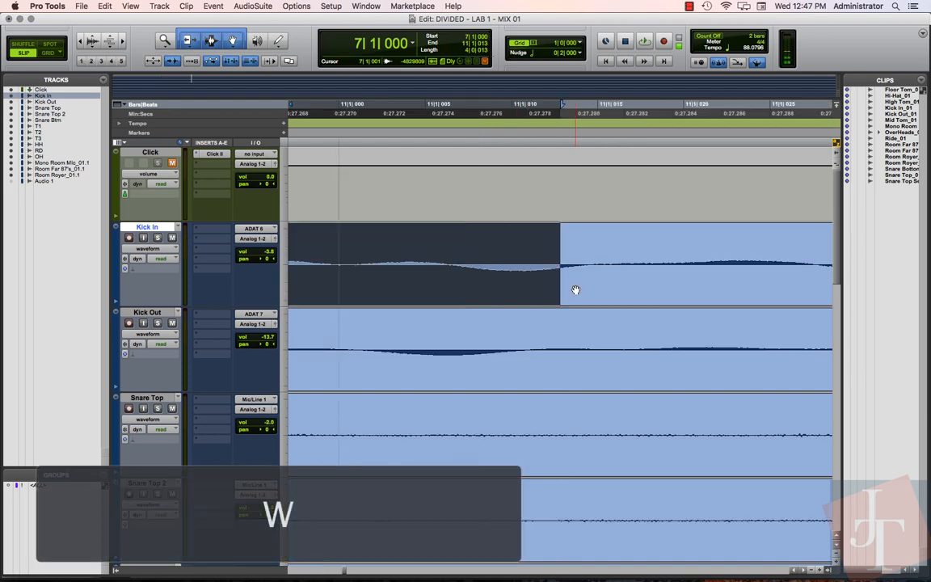
pyautogui.scroll(-3, 508, 283)
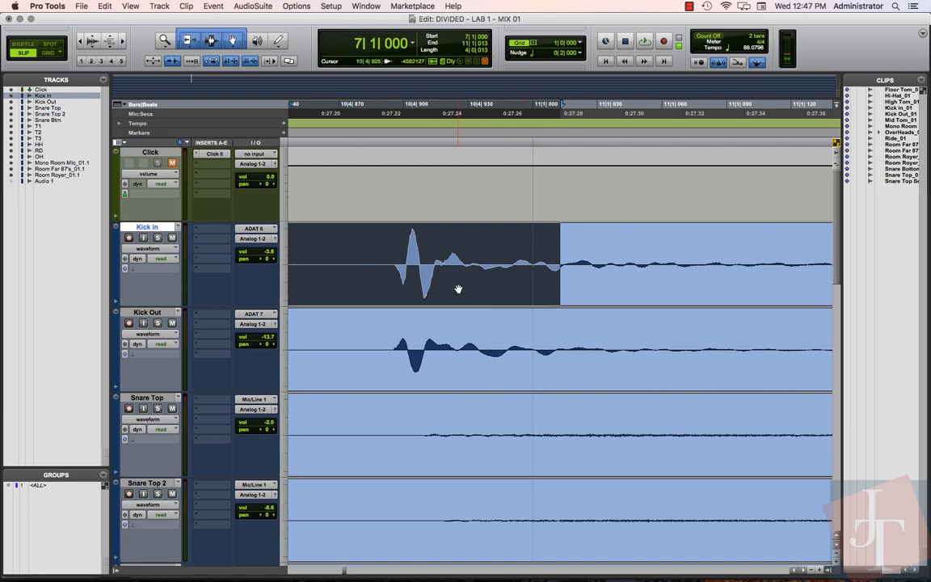
pyautogui.click(564, 107)
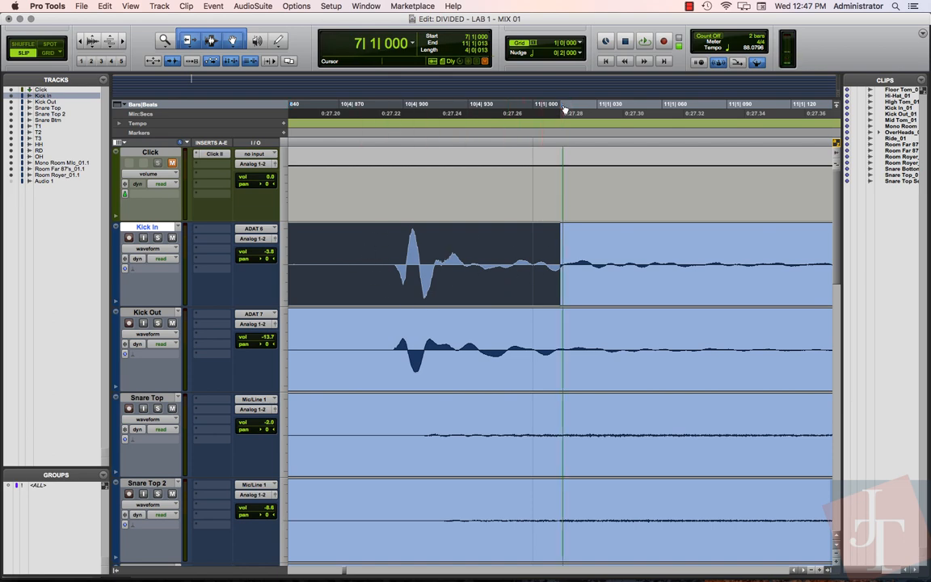
pyautogui.moveTo(563, 107); pyautogui.dragTo(393, 99)
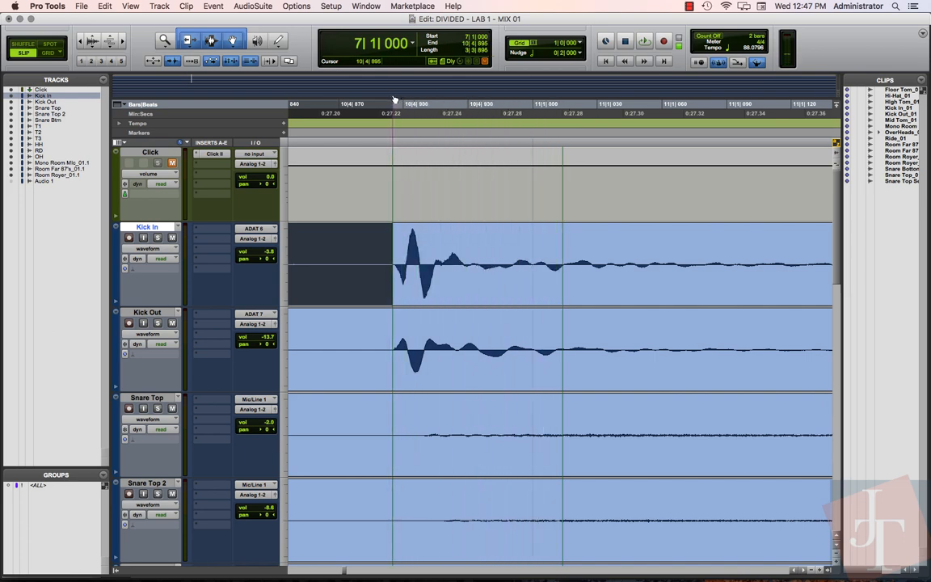
pyautogui.click(393, 99)
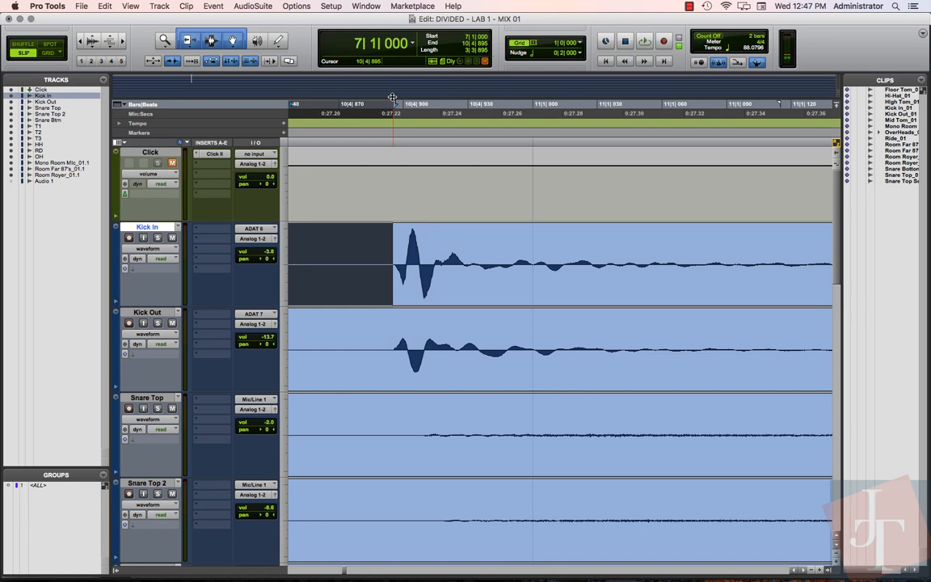
pyautogui.press('t')
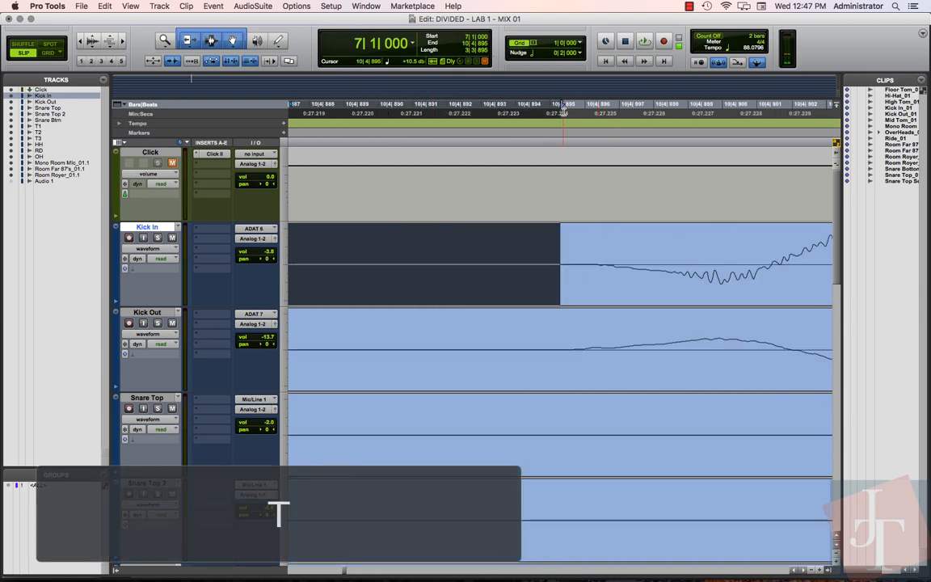
pyautogui.moveTo(564, 109); pyautogui.dragTo(598, 111)
# Play the four-bar selection starting at bar 7 to check it by ear and stop playback.
pyautogui.hotkey('alt', 'f')
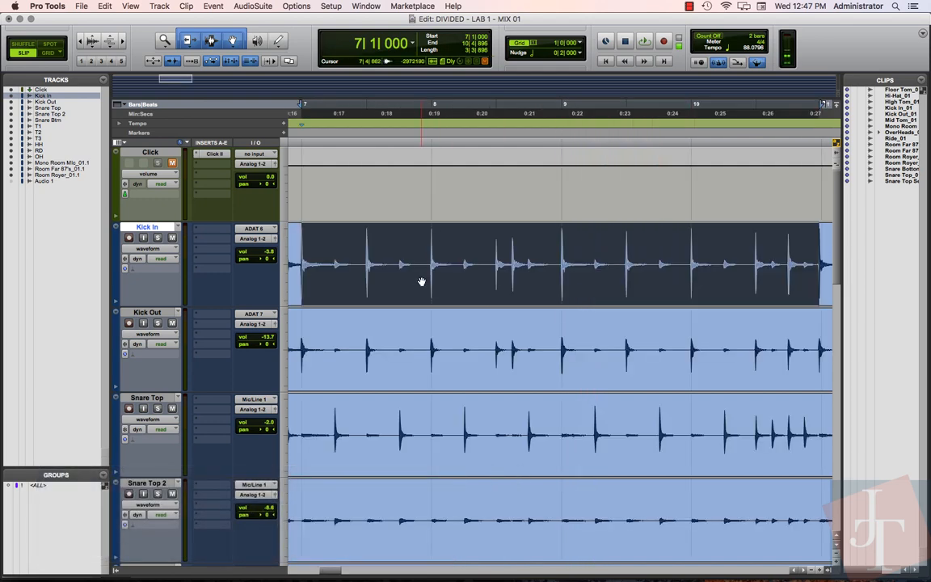
pyautogui.press('space')
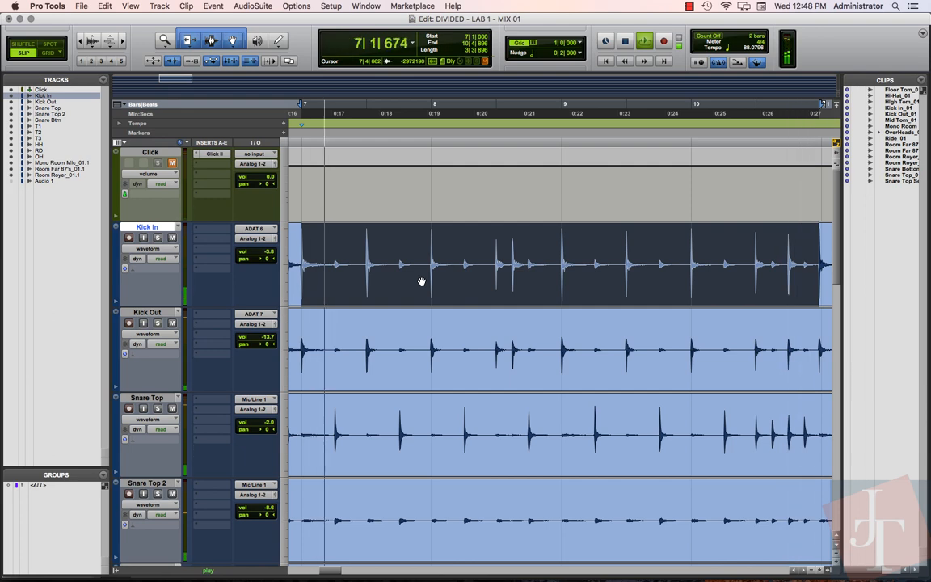
pyautogui.press('space')
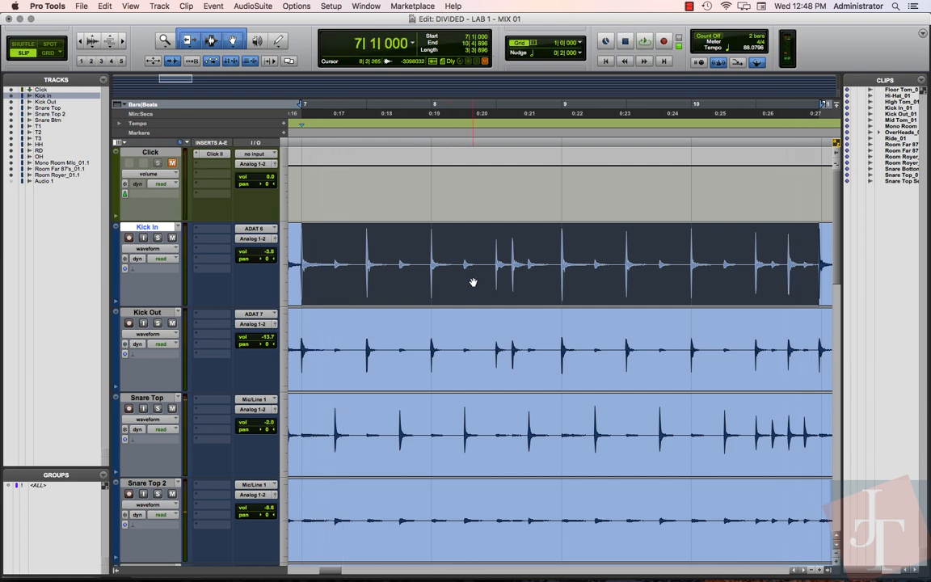
# Apply Identify Beat to the selection with start location 7|1|000 and end location 11|1|000, both in 4/4.
pyautogui.press('super+i')
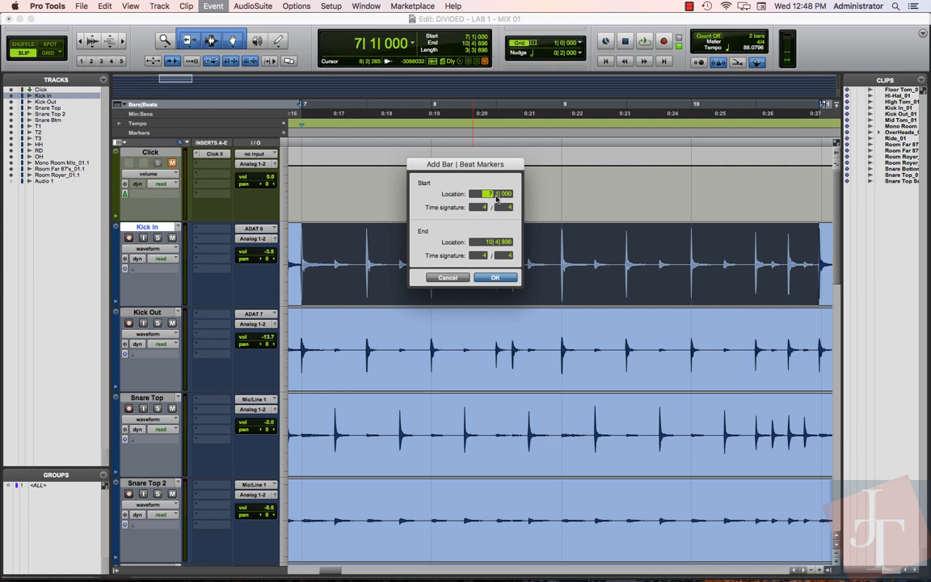
pyautogui.click(490, 243)
pyautogui.click(496, 278)
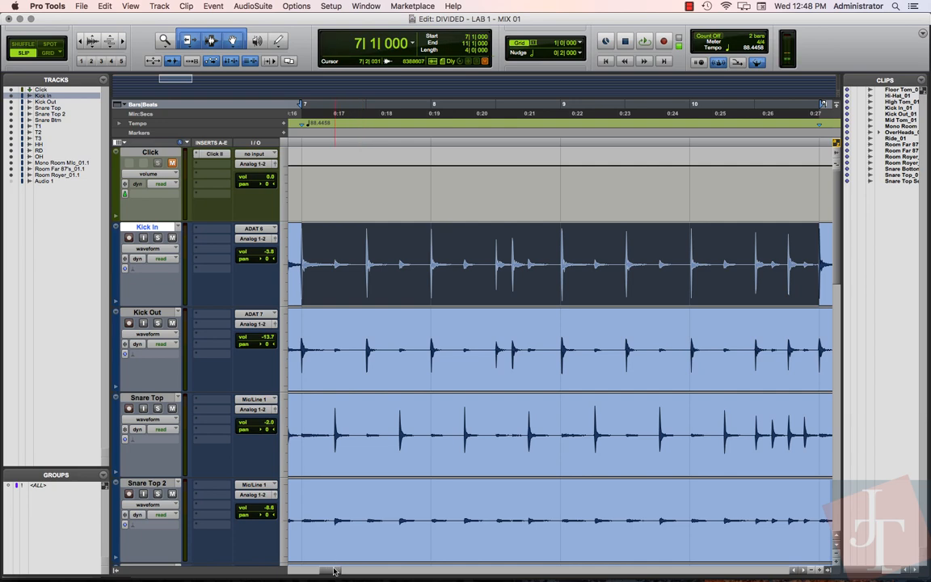
# Place the edit cursor on Kick In just before bar 11 and advance it to the kick transient at 11|1|000.
pyautogui.moveTo(333, 571); pyautogui.dragTo(339, 572)
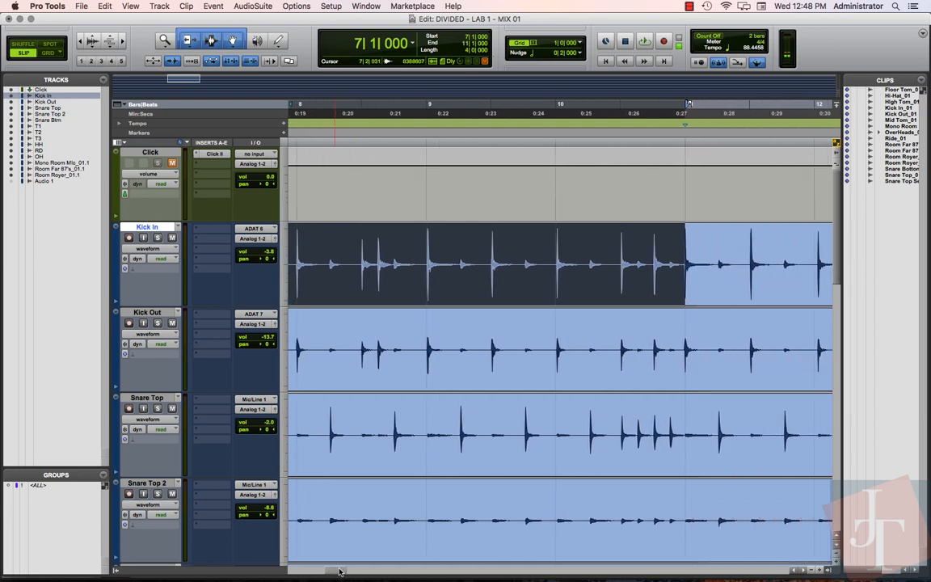
pyautogui.click(673, 243)
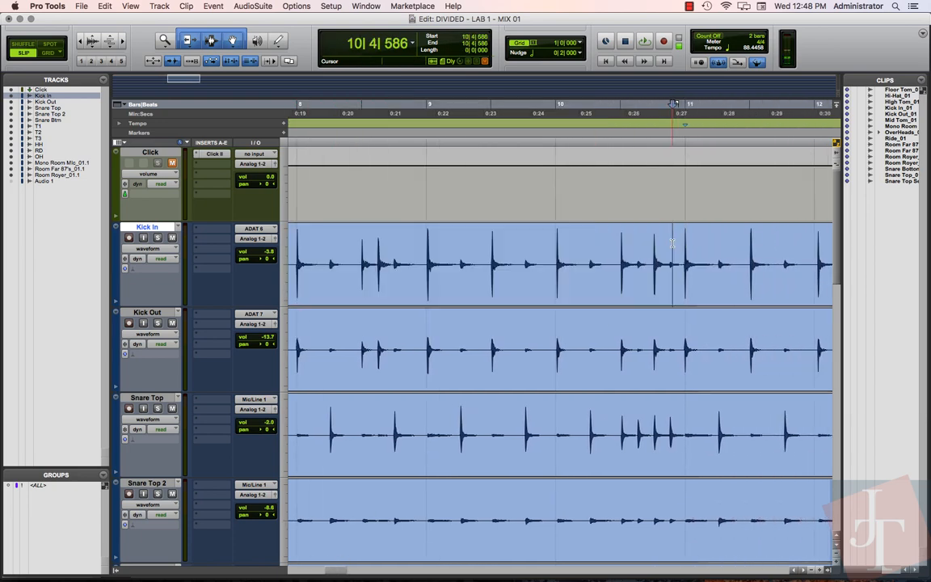
pyautogui.click(675, 245)
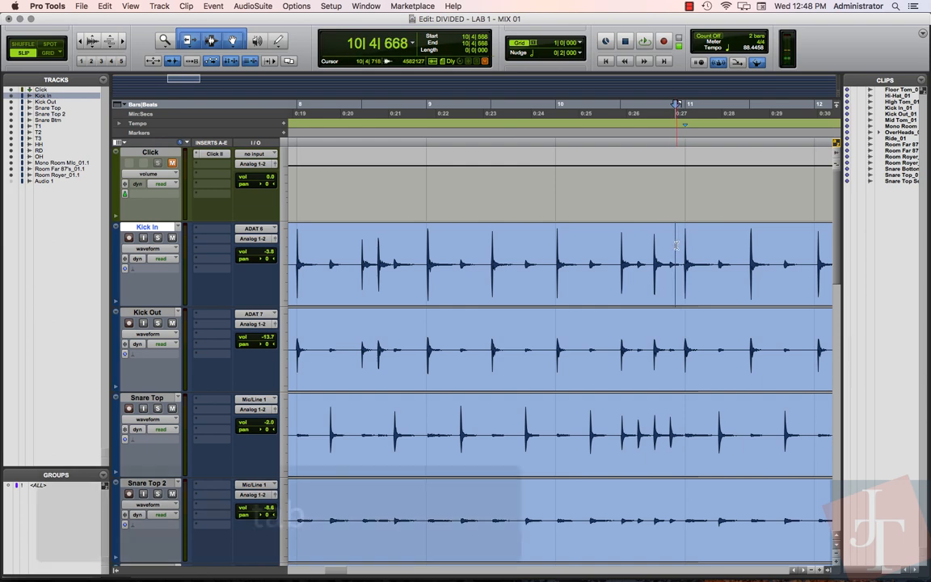
pyautogui.press('Tab')
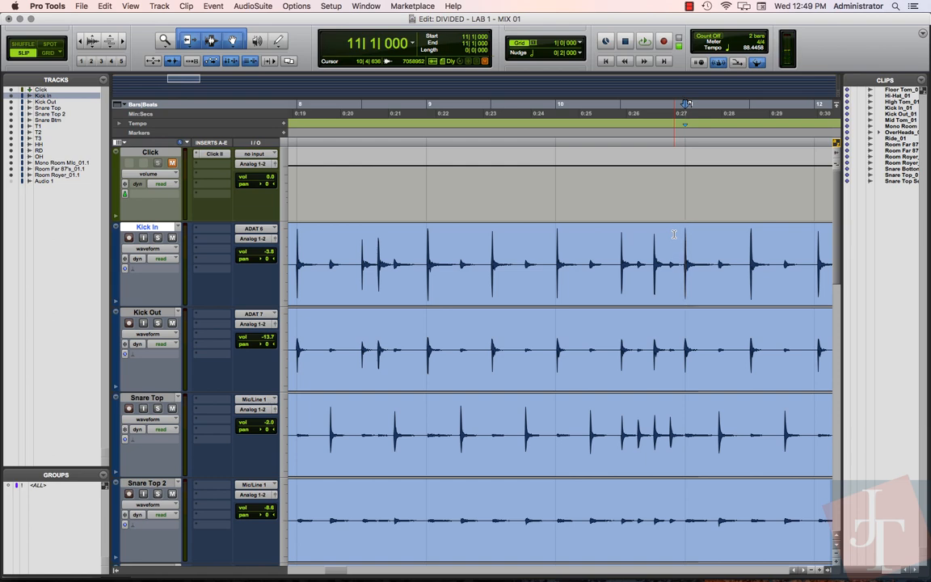
# Play the session from the bar 3 downbeat, at about 3|1|002, past bar 7 to check the click against the drums, and stop playback.
pyautogui.press('Return')
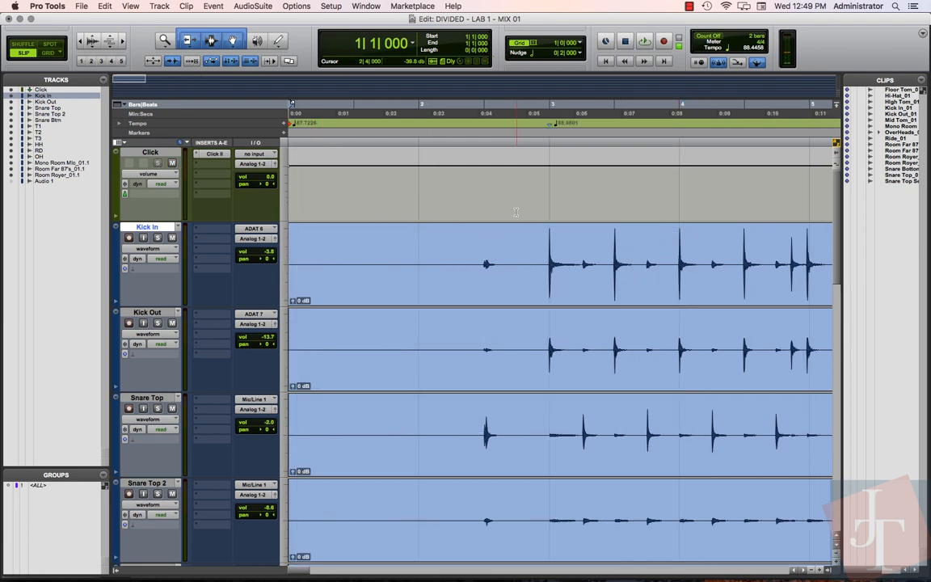
pyautogui.click(550, 196)
pyautogui.press('space')
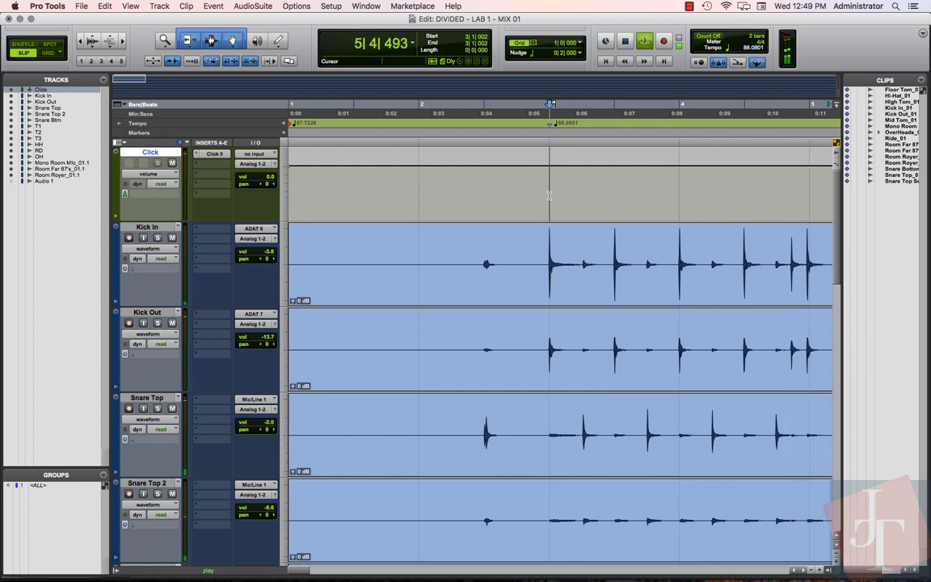
pyautogui.press('super+bracketleft')
pyautogui.press('super+bracketleft')
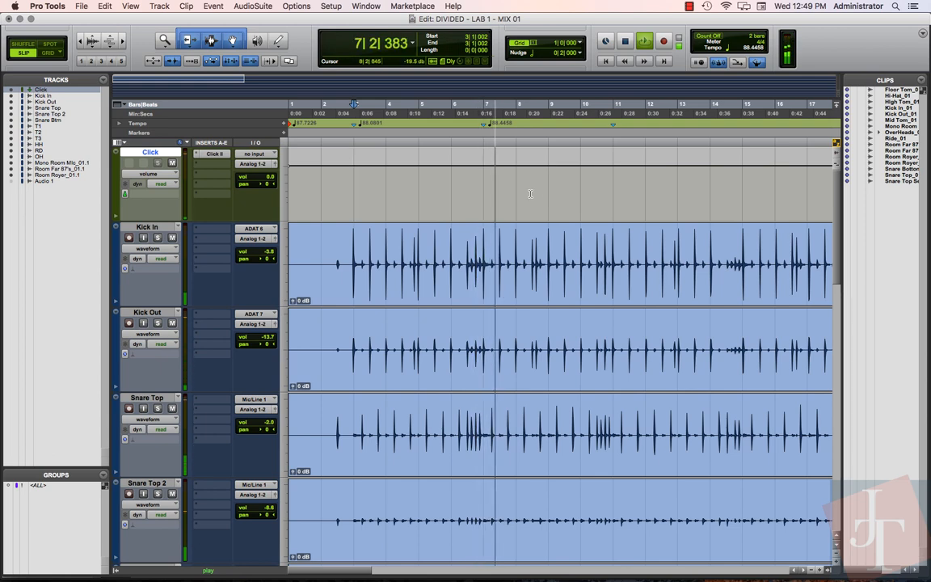
pyautogui.press('space')
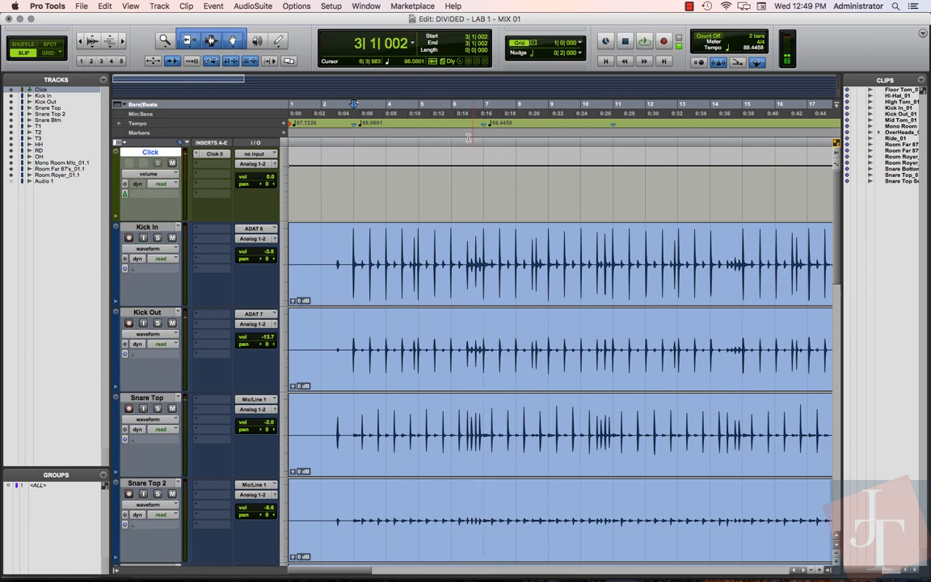